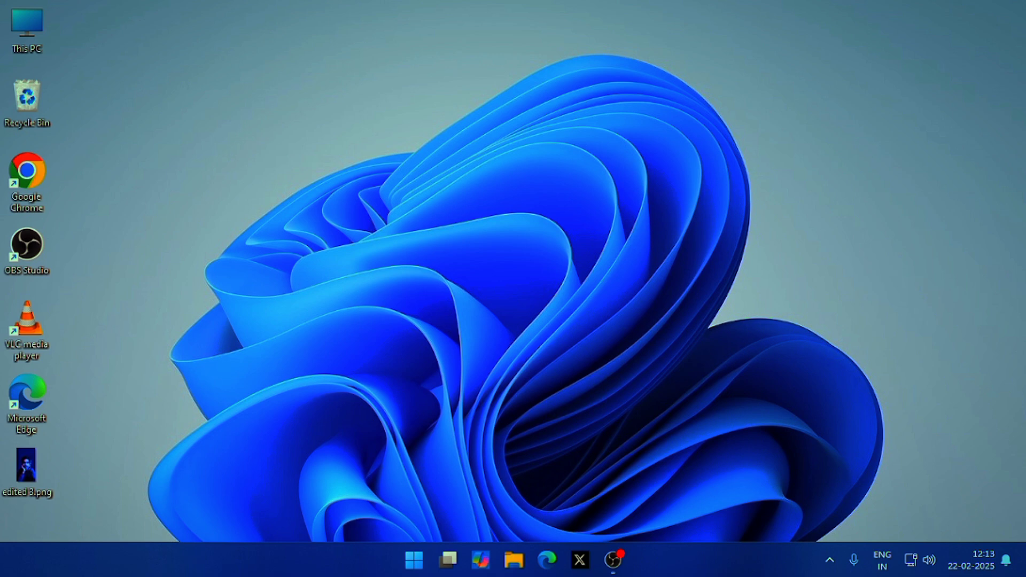
right_click(444, 210)
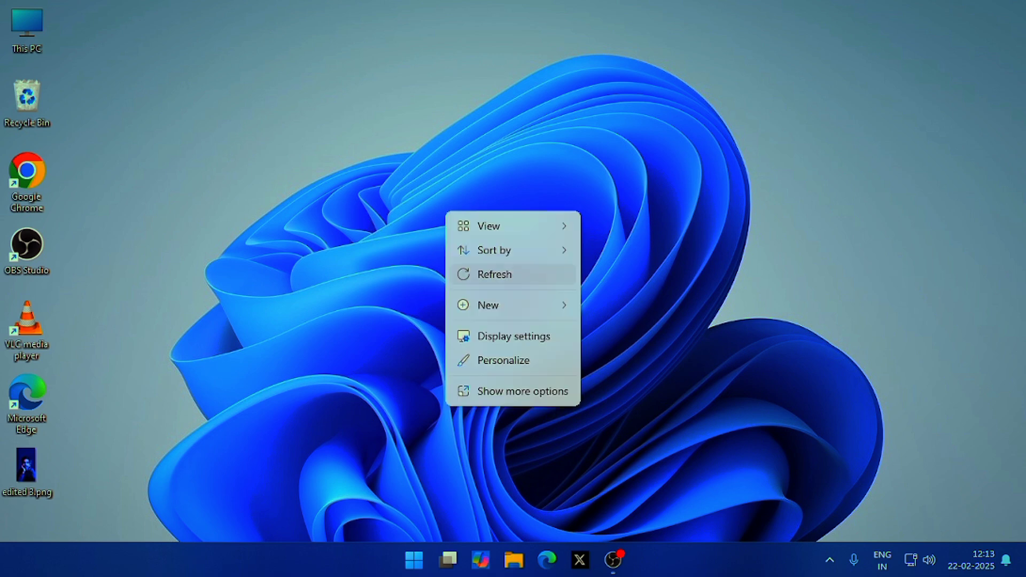
left_click(497, 273)
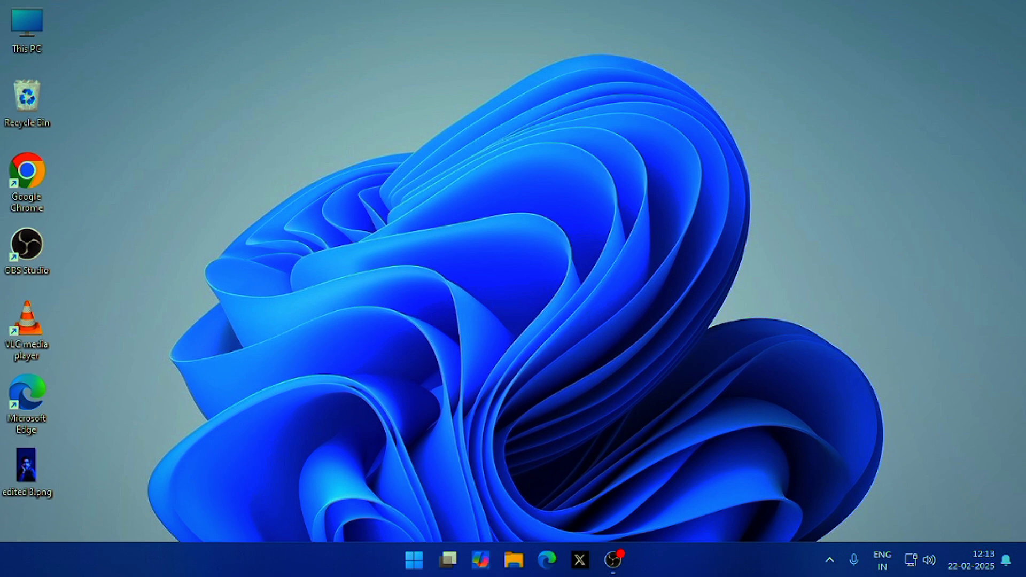
right_click(443, 253)
left_click(495, 315)
right_click(454, 260)
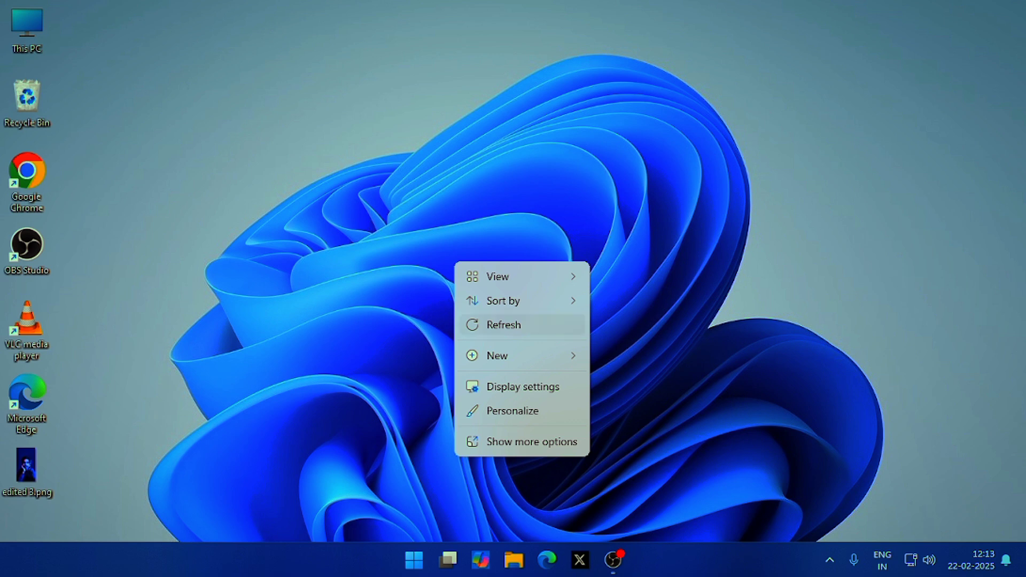
left_click(502, 323)
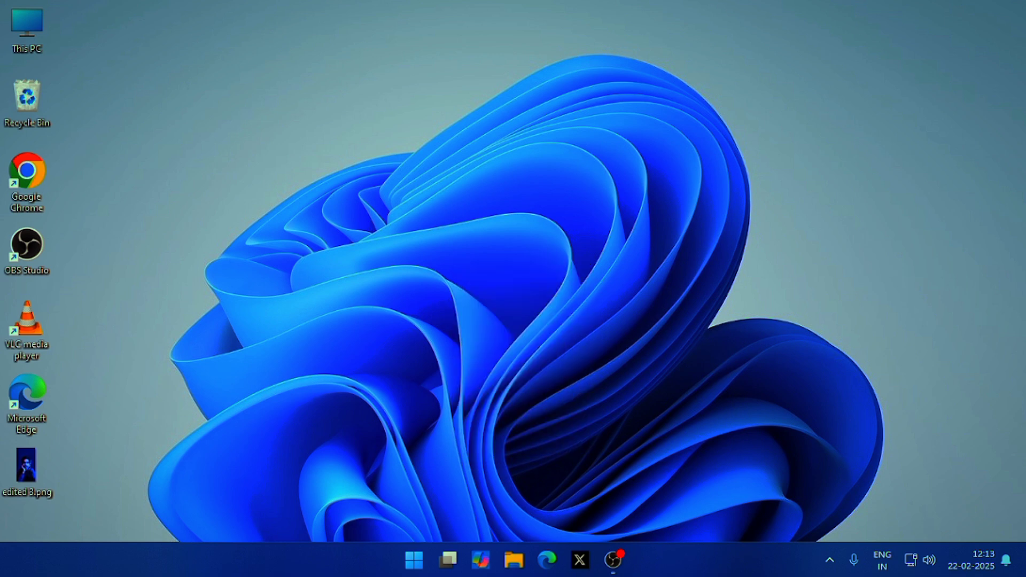
right_click(415, 282)
left_click(470, 345)
right_click(192, 106)
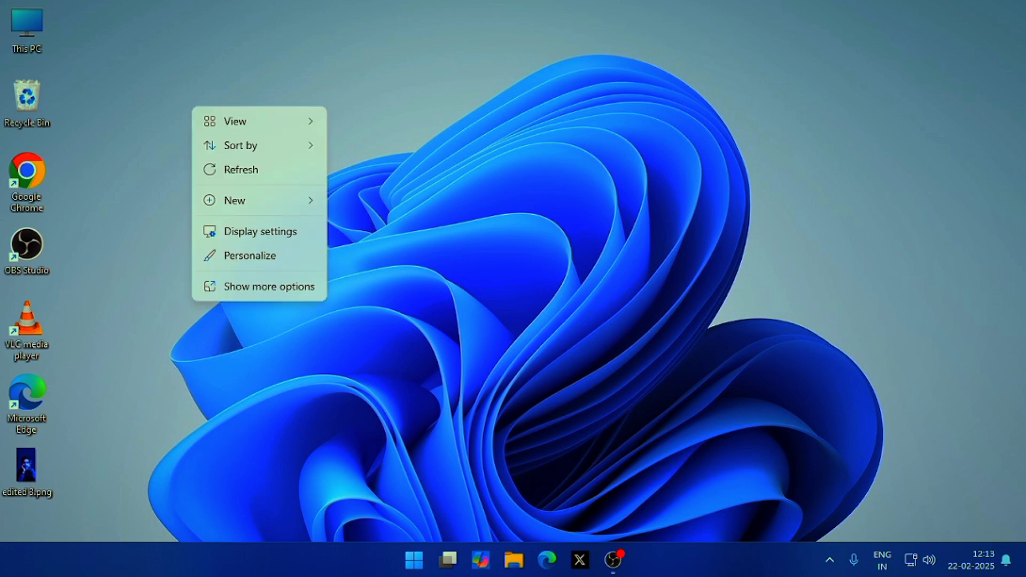
left_click(238, 169)
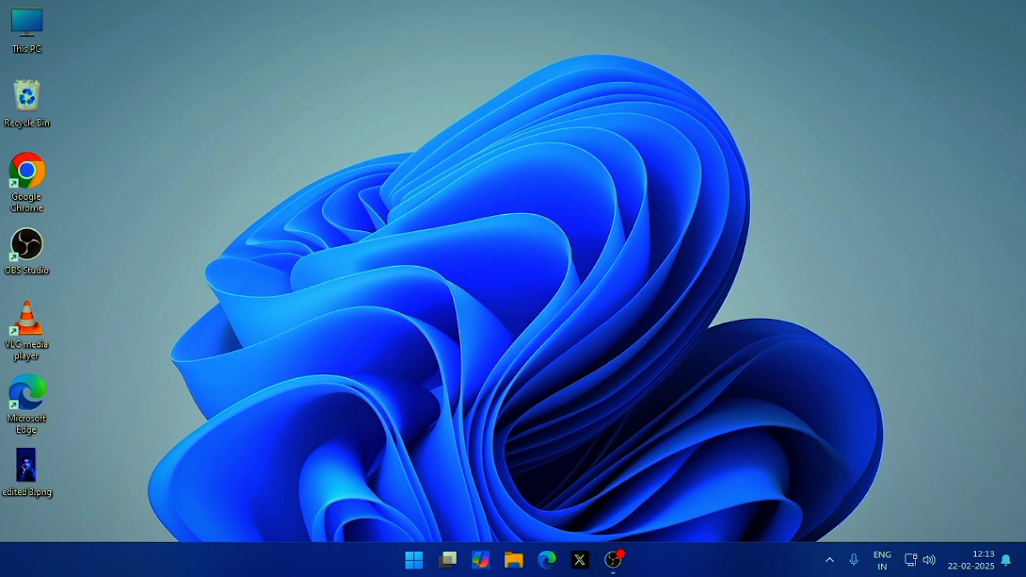
Check the processor and installed RAM in this PC's properties, and close the Settings window.
right_click(42, 39)
left_click(99, 211)
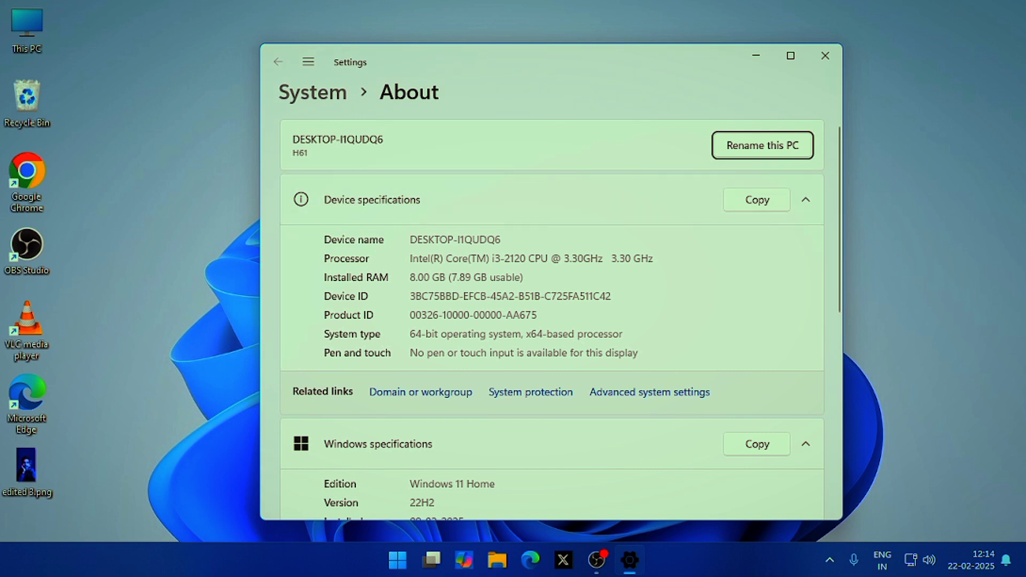
left_click_drag(410, 258, 541, 258)
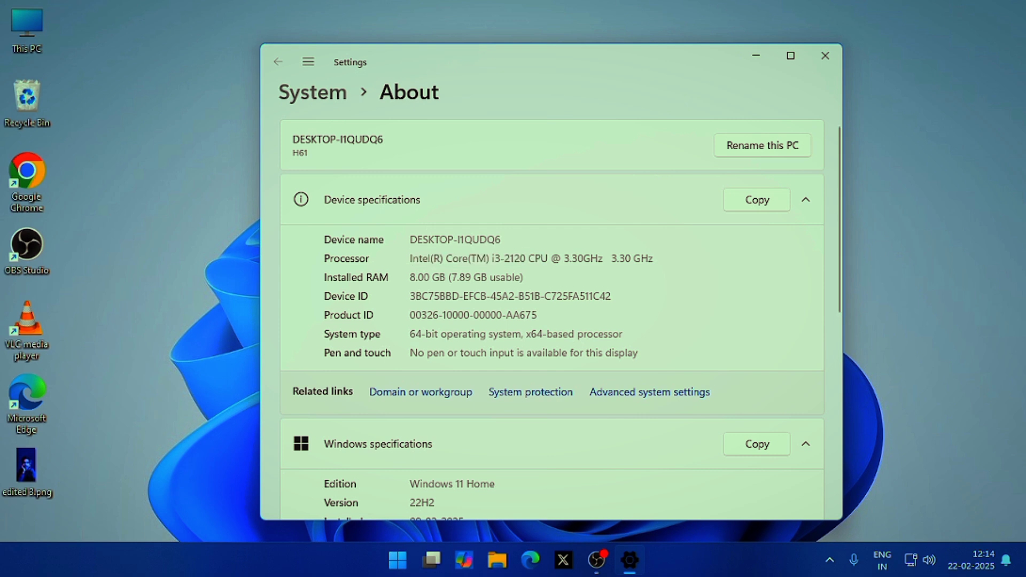
double_click(425, 277)
left_click(425, 278)
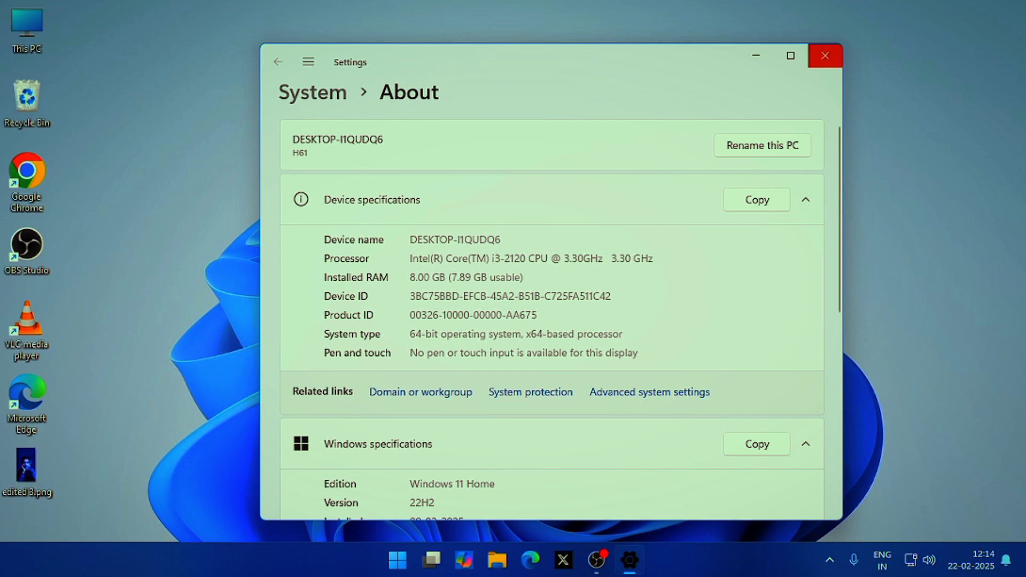
left_click(825, 55)
right_click(309, 162)
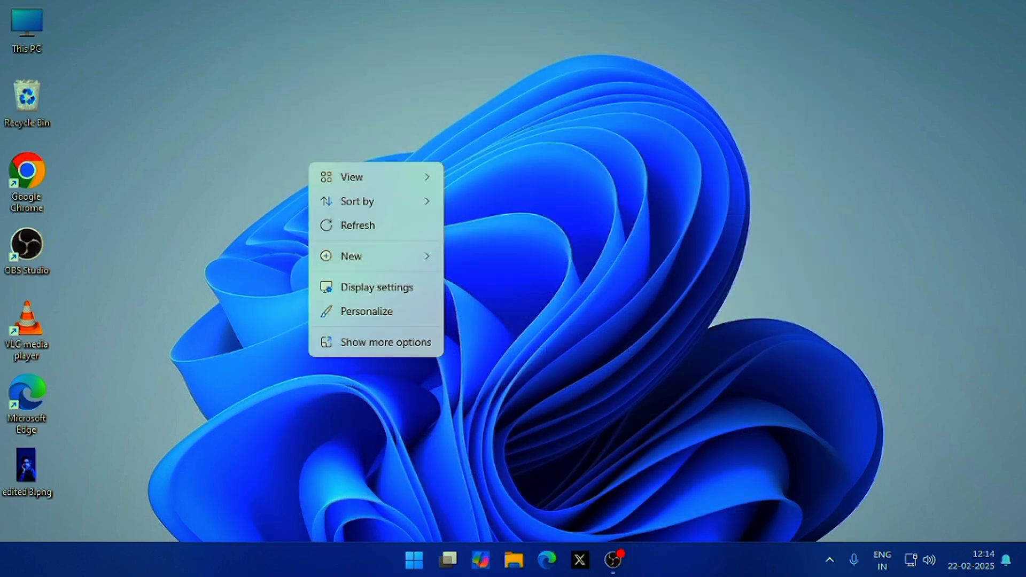
left_click(357, 225)
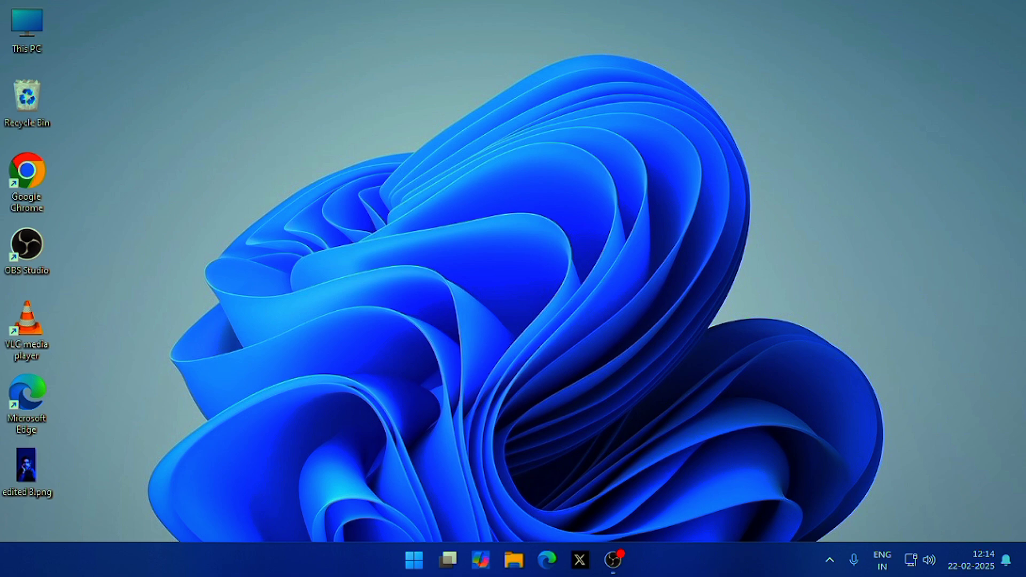
Run sysdm.cpl and open the Performance settings from the advanced System Properties.
key("super+r")
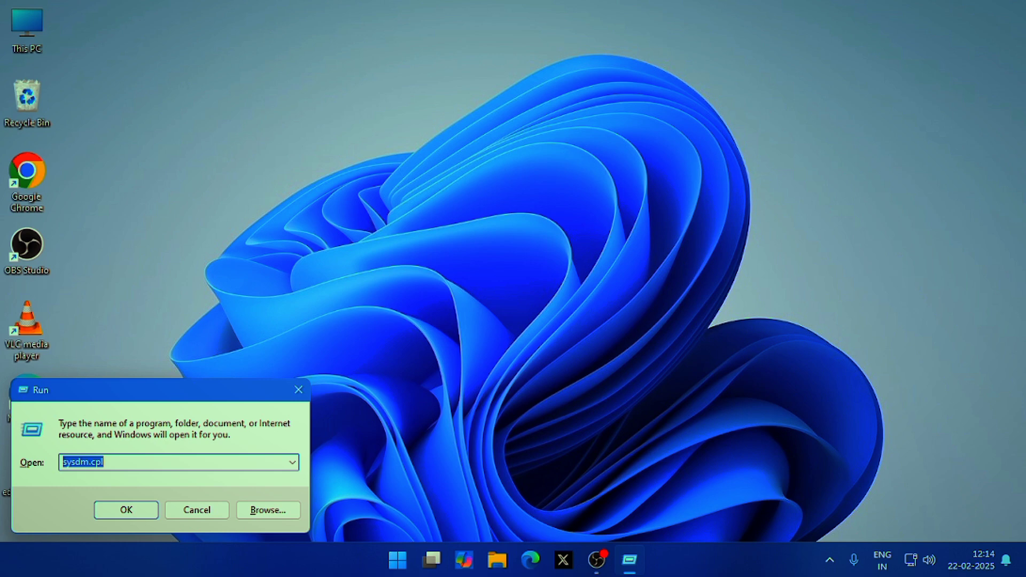
key("Return")
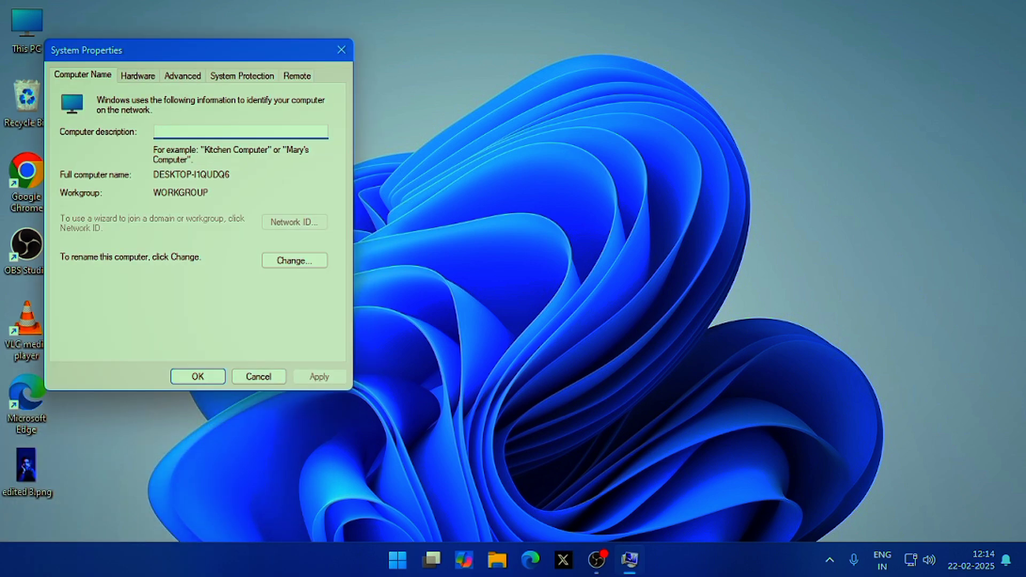
left_click_drag(235, 57, 486, 109)
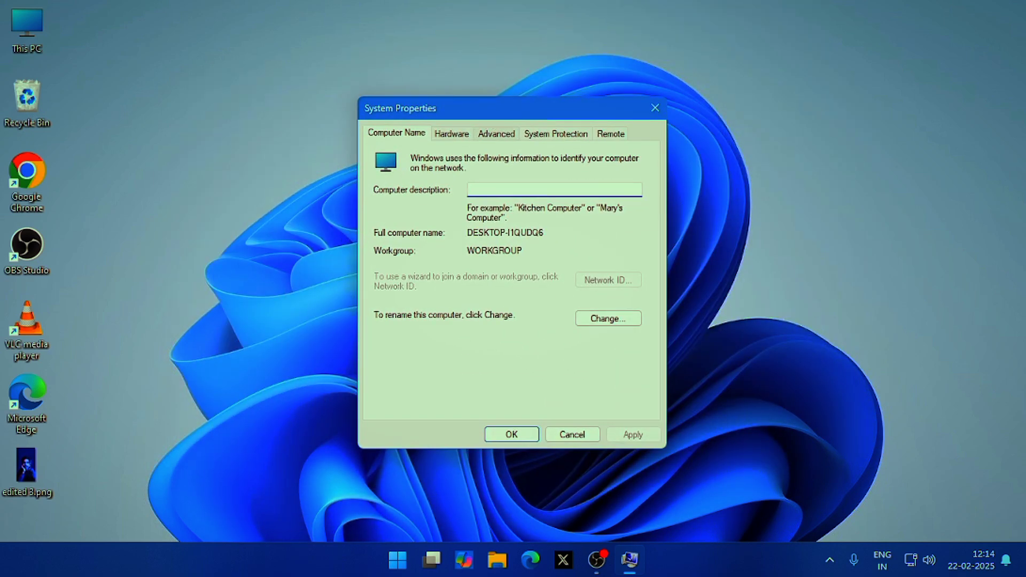
key("ctrl+Tab")
key("ctrl+Tab")
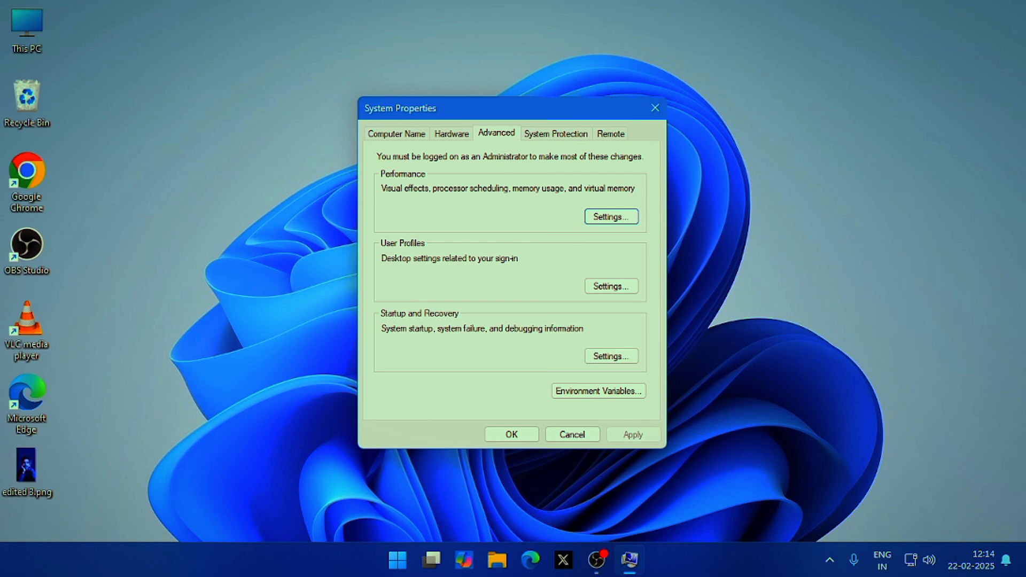
key("Return")
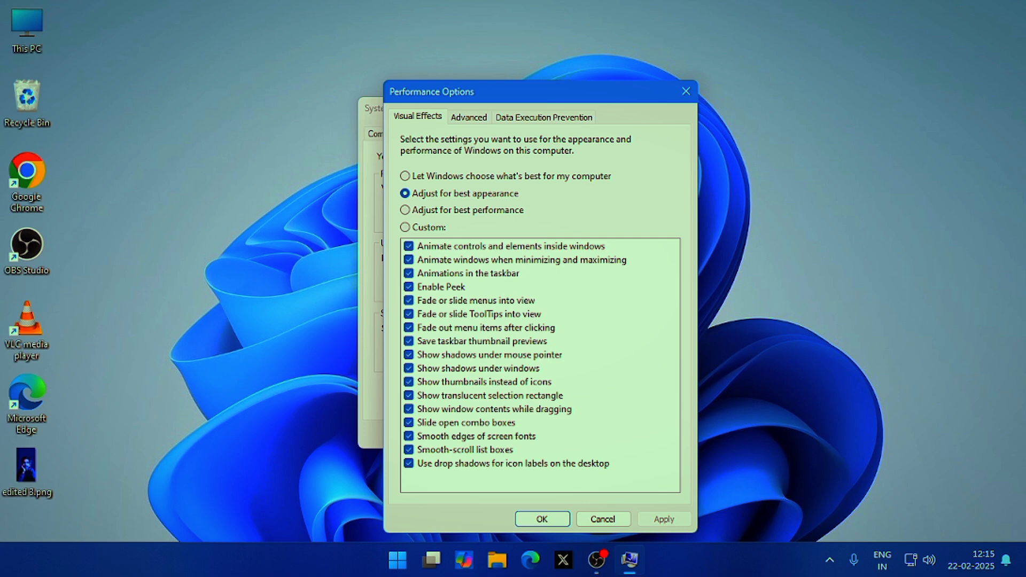
Base the visual effects on the "Let Windows choose what's best for my computer" preset and switch to Custom.
left_click(405, 176)
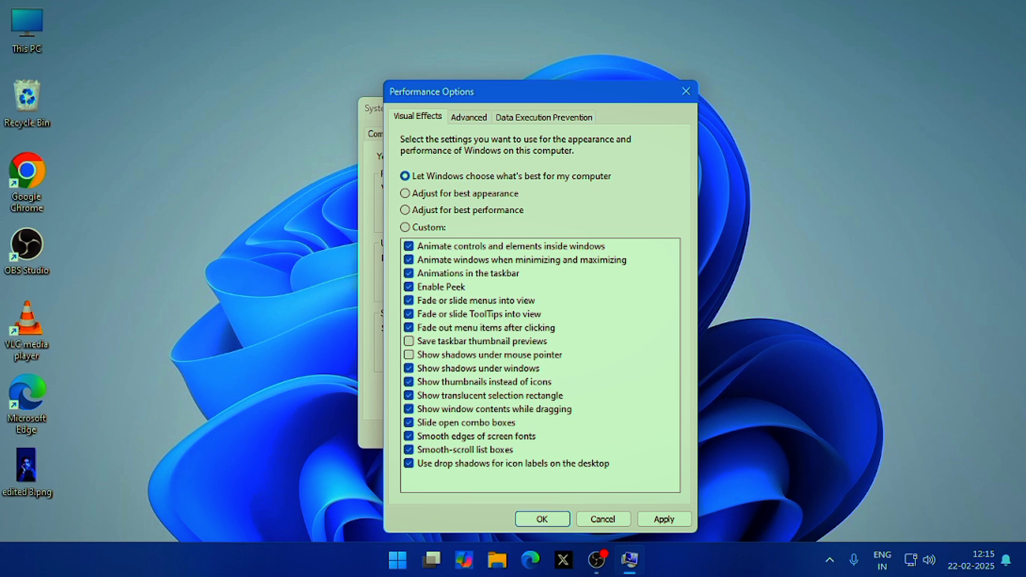
left_click(405, 194)
left_click(405, 176)
left_click(405, 227)
Disable animations for controls and for minimizing and maximizing windows, fading of menus, ToolTips and clicked menu items, and shadows under windows.
left_click(408, 245)
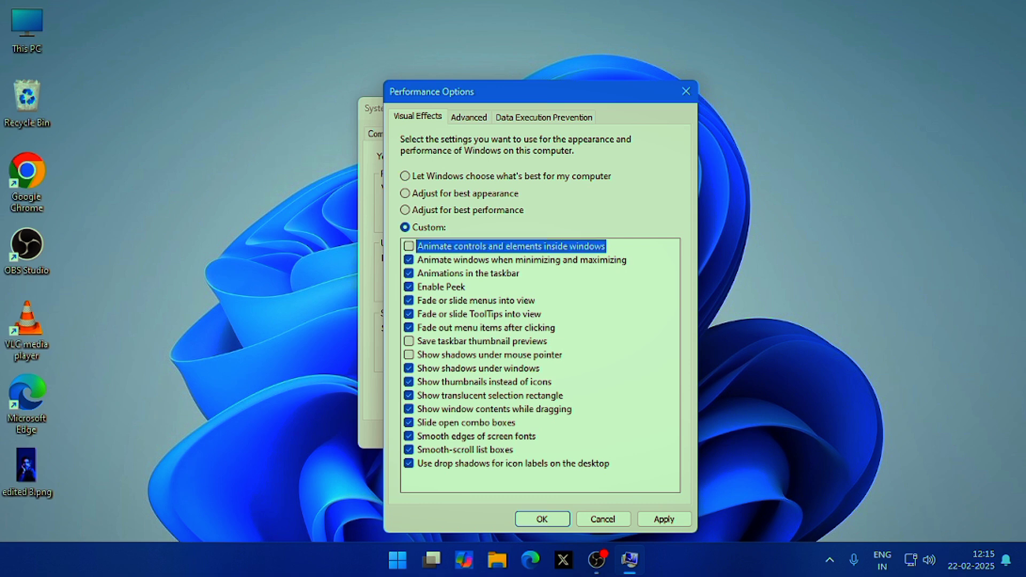
left_click(408, 260)
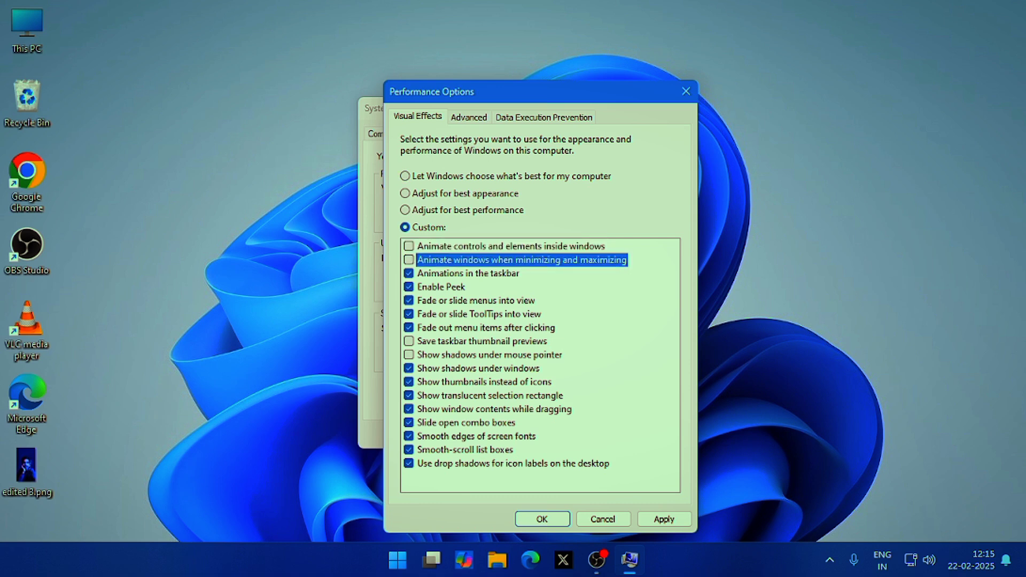
left_click(409, 300)
left_click(408, 313)
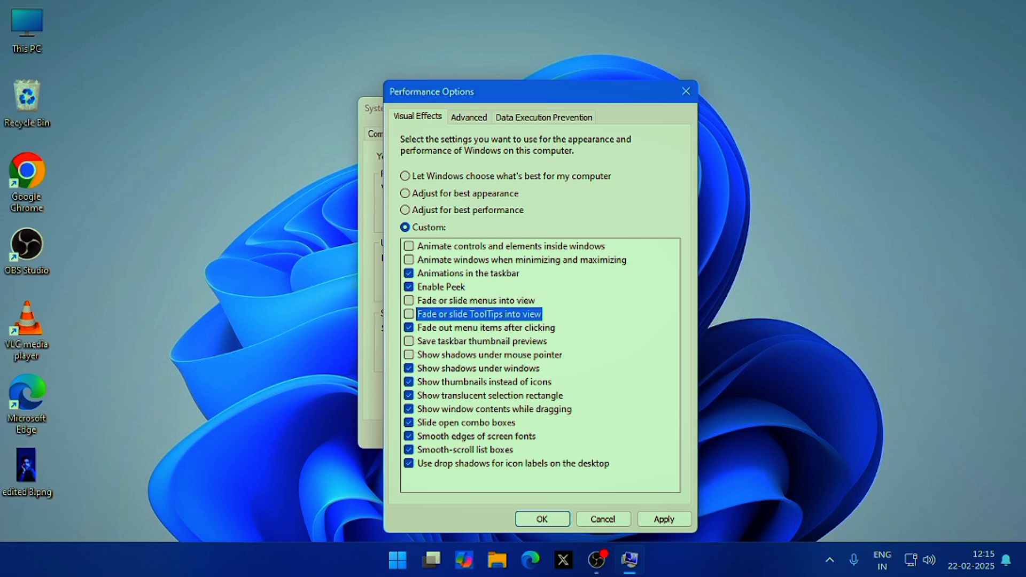
left_click(409, 328)
left_click(408, 368)
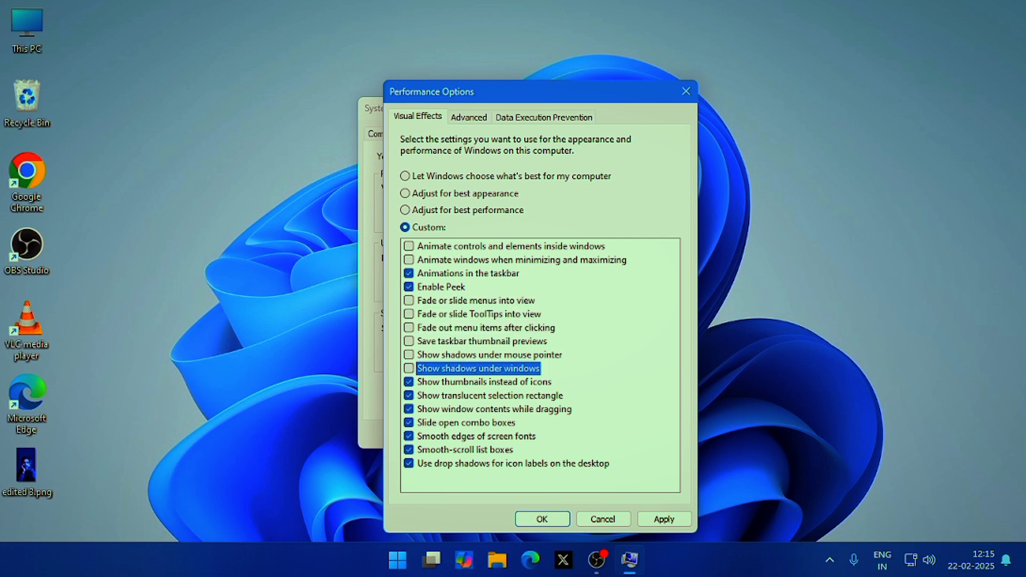
Disable thumbnails, icon label shadows, smooth-scroll list boxes, translucent selection, window contents while dragging and sliding combo boxes; keep smooth font edges and apply.
left_click(408, 382)
left_click(409, 464)
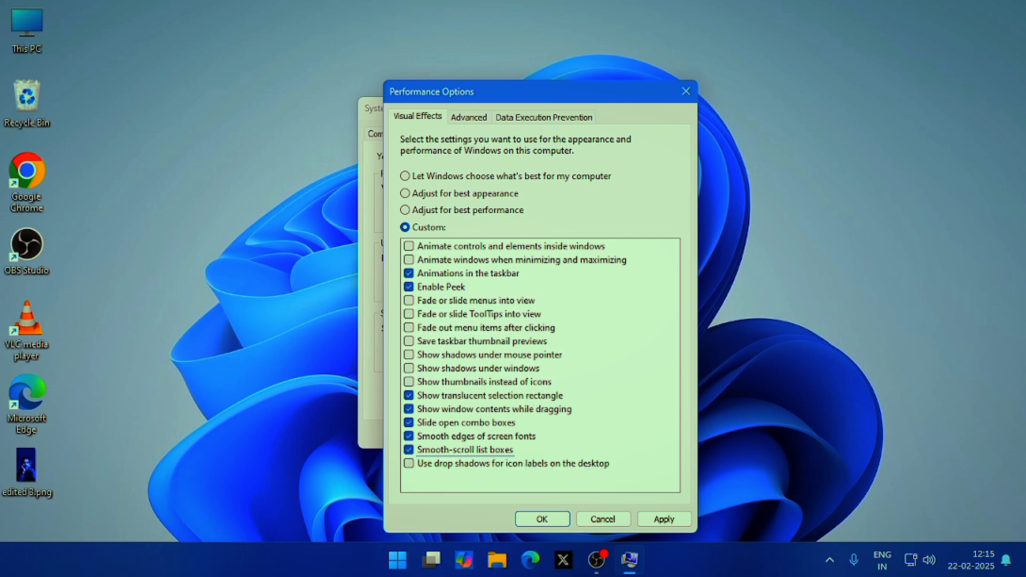
left_click(409, 449)
left_click(408, 395)
left_click(409, 408)
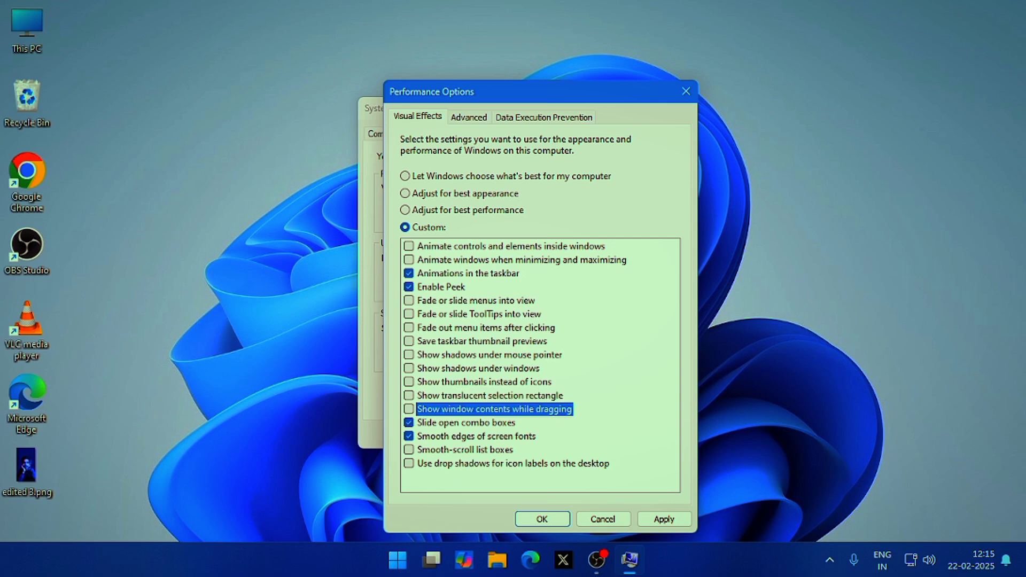
left_click(409, 422)
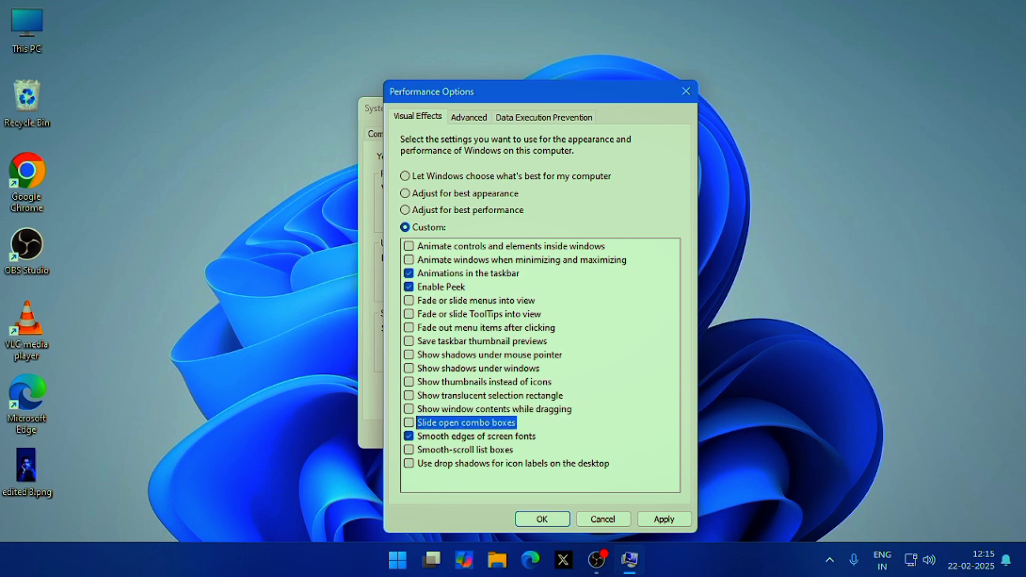
left_click(408, 436)
left_click(409, 436)
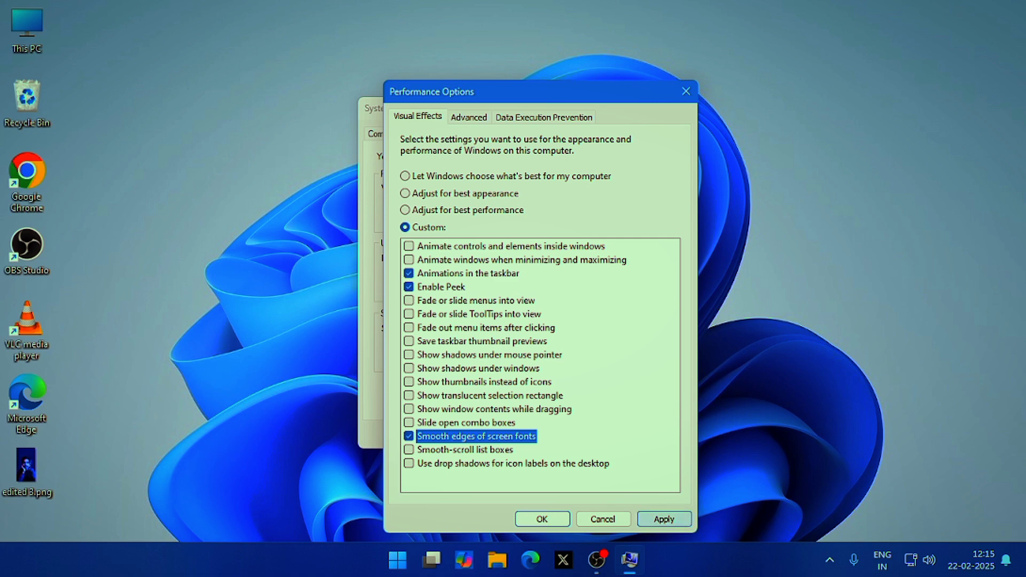
left_click(664, 519)
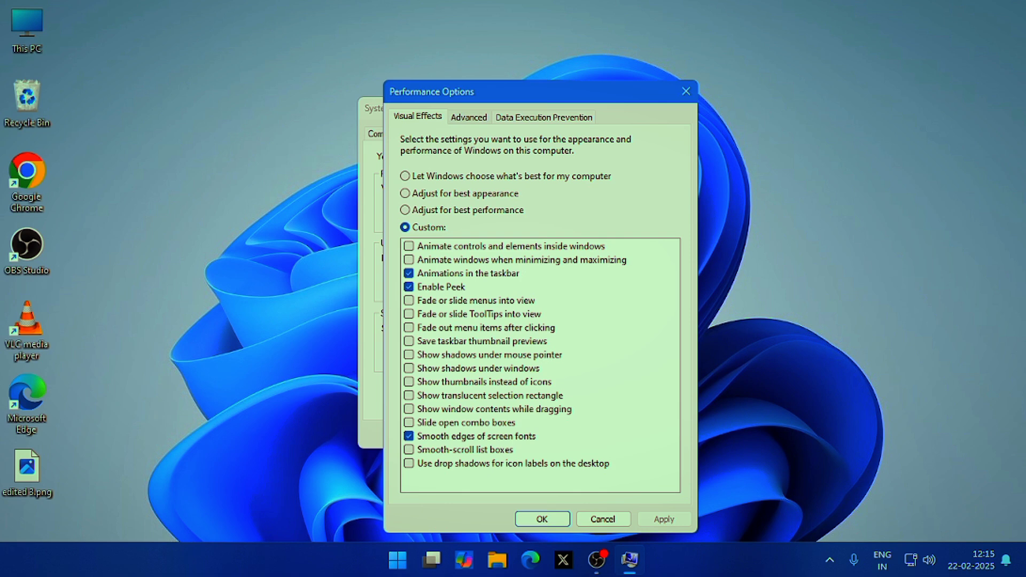
Try adjusting processor scheduling for best performance of Background services.
left_click(469, 117)
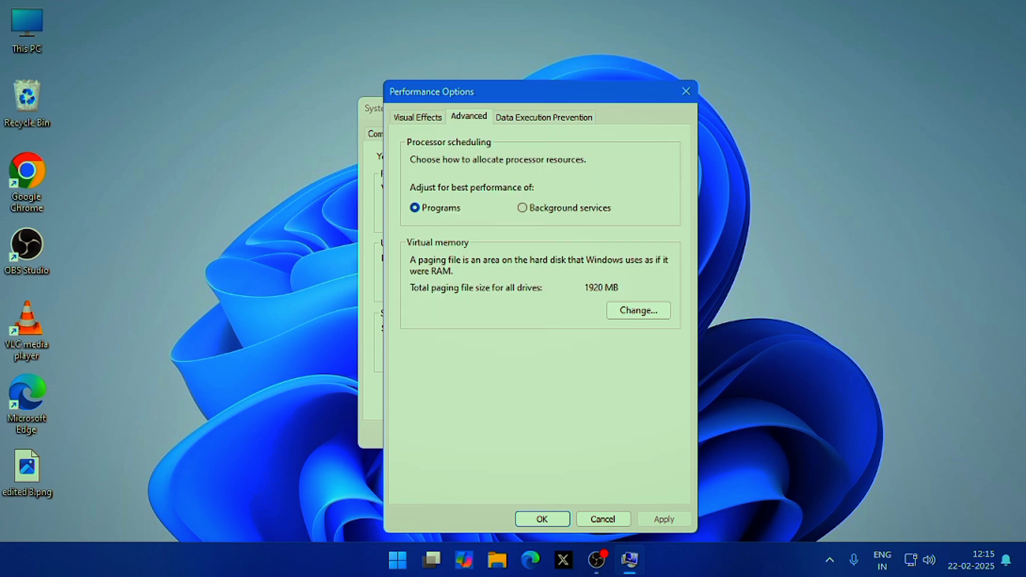
left_click(522, 208)
left_click(418, 117)
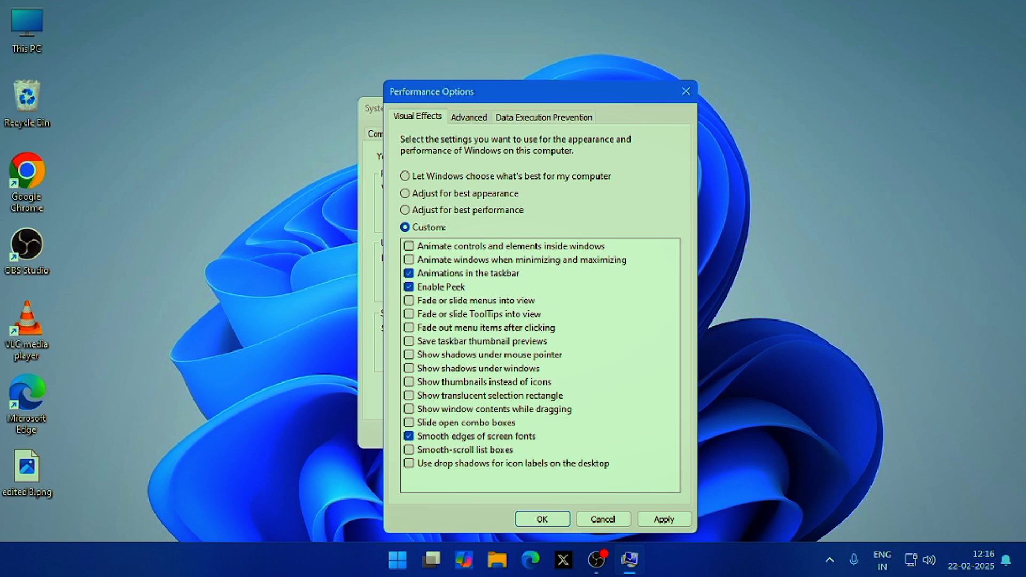
Set processor scheduling to best performance of Programs and accept the Performance Options.
left_click(468, 117)
left_click(414, 208)
left_click(417, 117)
left_click(542, 519)
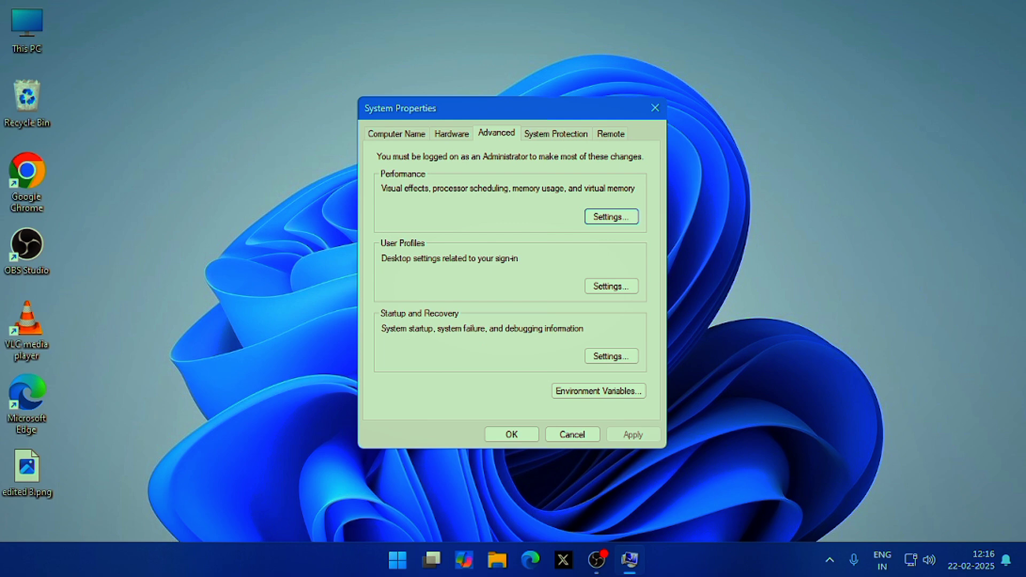
Test the reduced visual effects by moving the System Properties window around the desktop.
left_click_drag(488, 105, 262, 112)
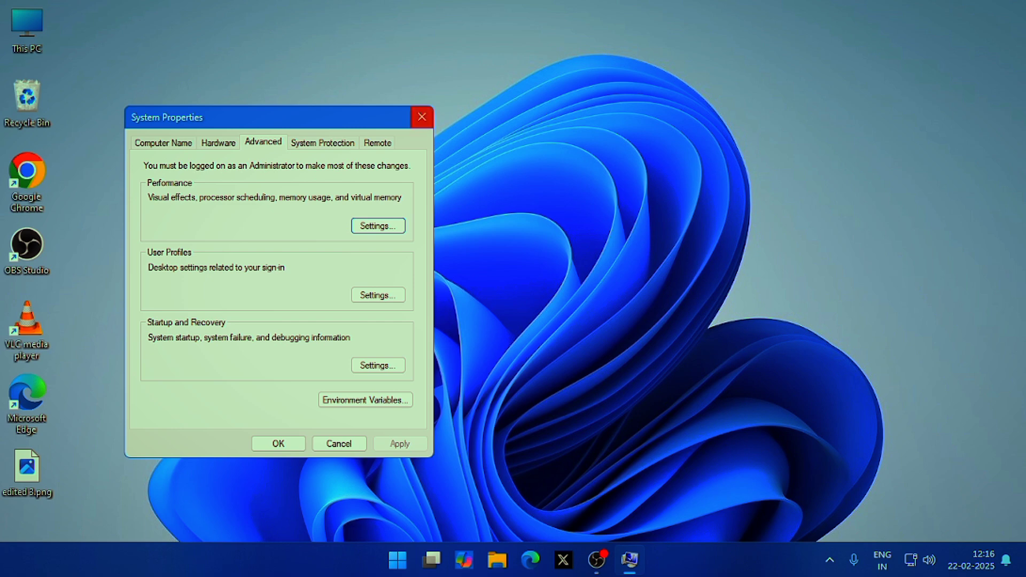
left_click_drag(203, 124, 762, 118)
left_click_drag(844, 119, 337, 142)
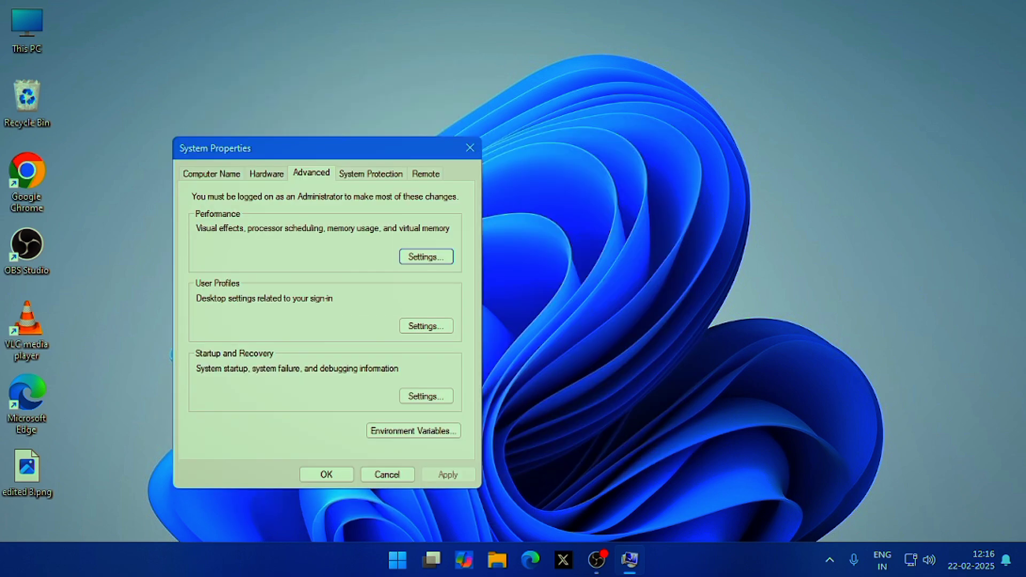
left_click_drag(276, 149, 335, 131)
Refresh the desktop and close the System Properties window.
right_click(325, 59)
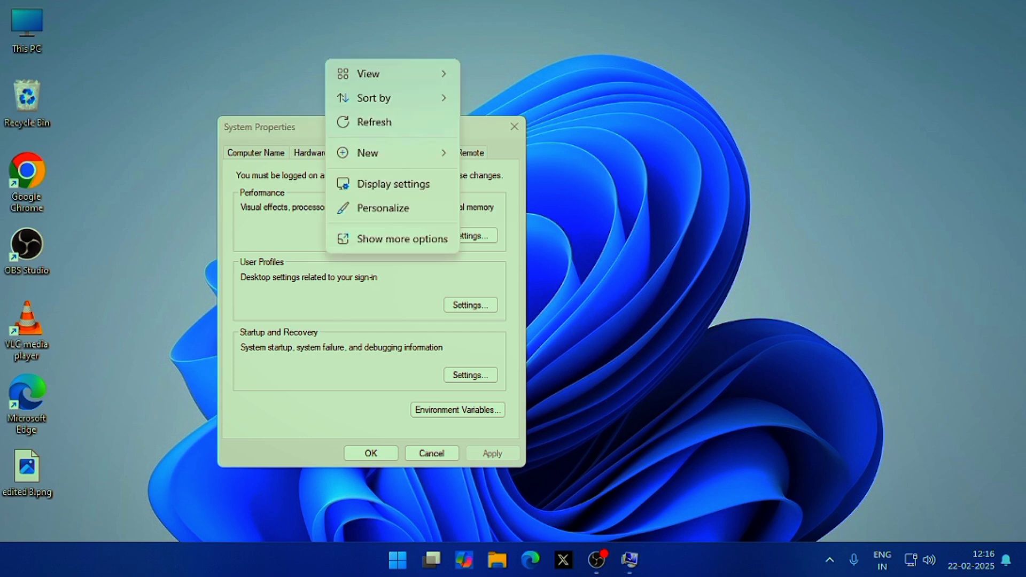
key("Escape")
right_click(378, 100)
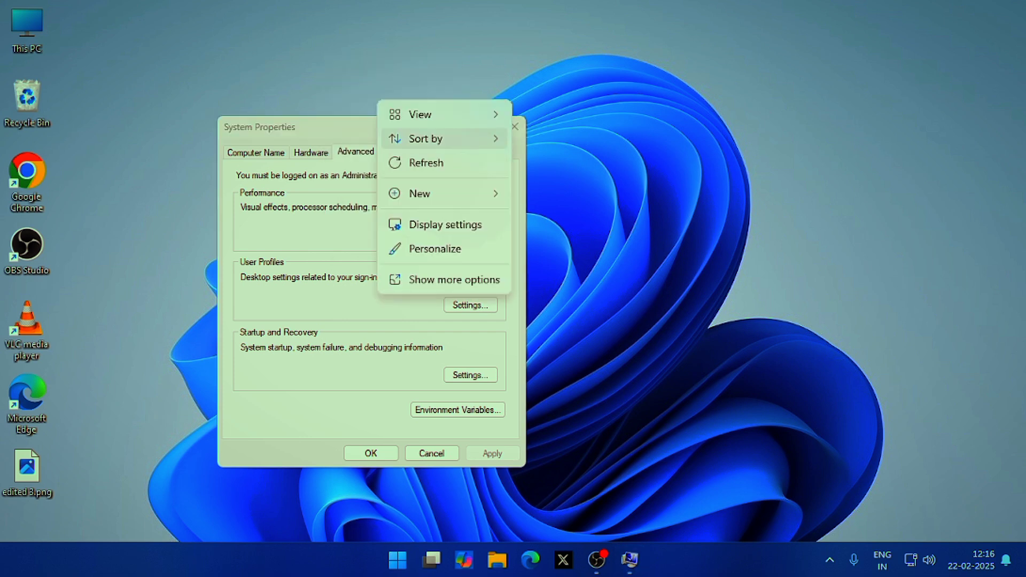
left_click(426, 163)
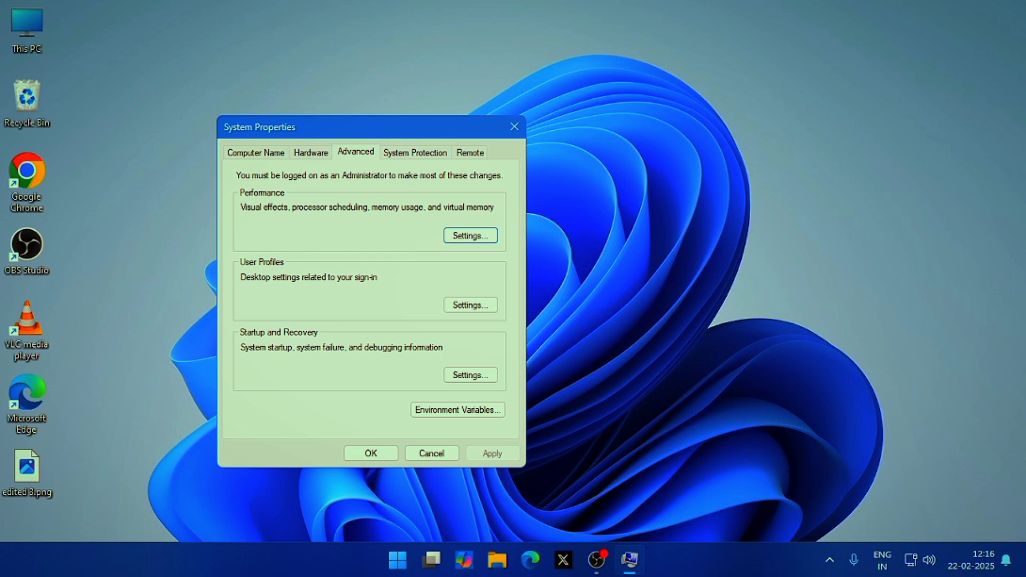
key("Escape")
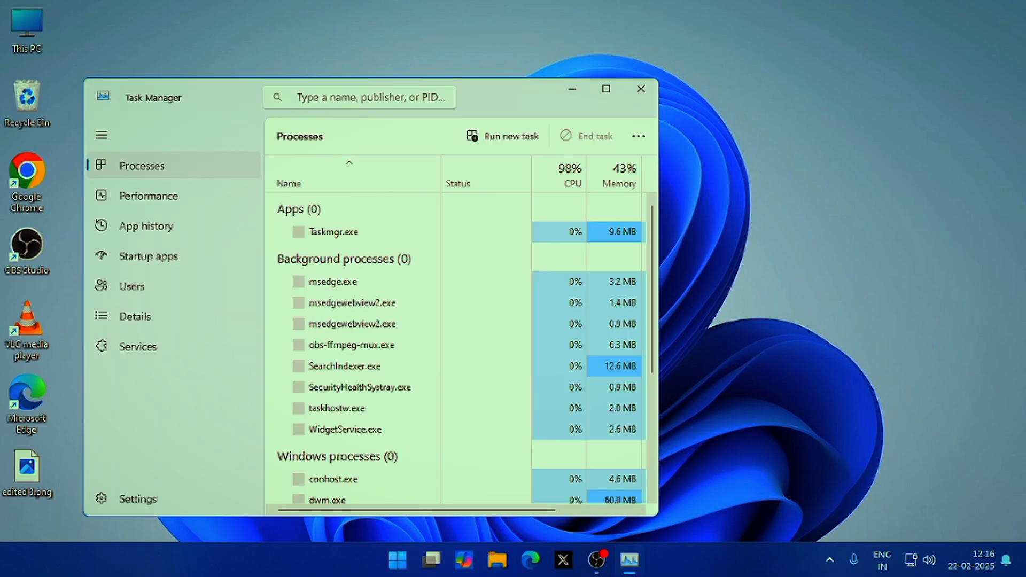
Maximize Task Manager and end the Microsoft Phone Link background process.
left_click(605, 89)
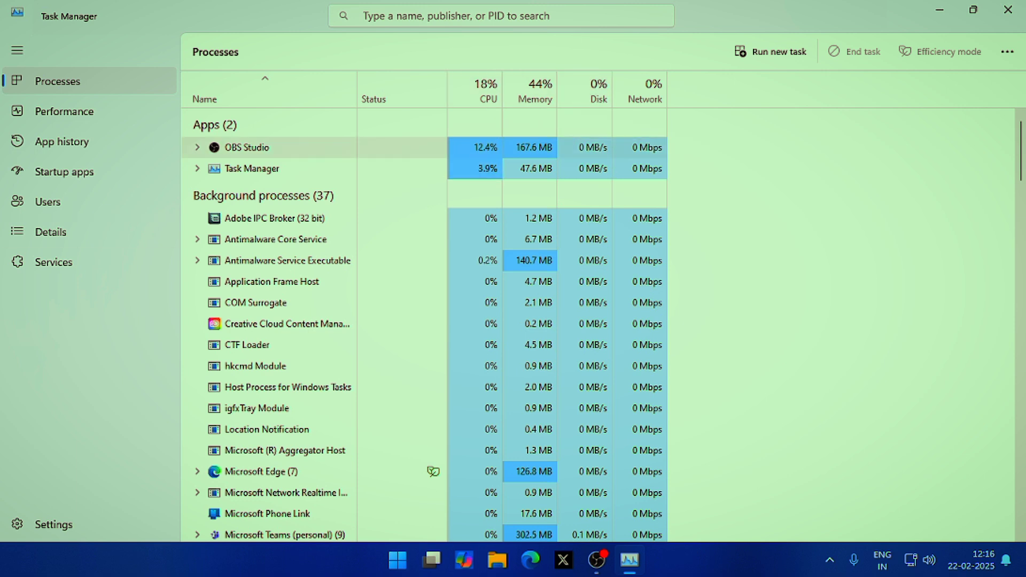
left_click(288, 261)
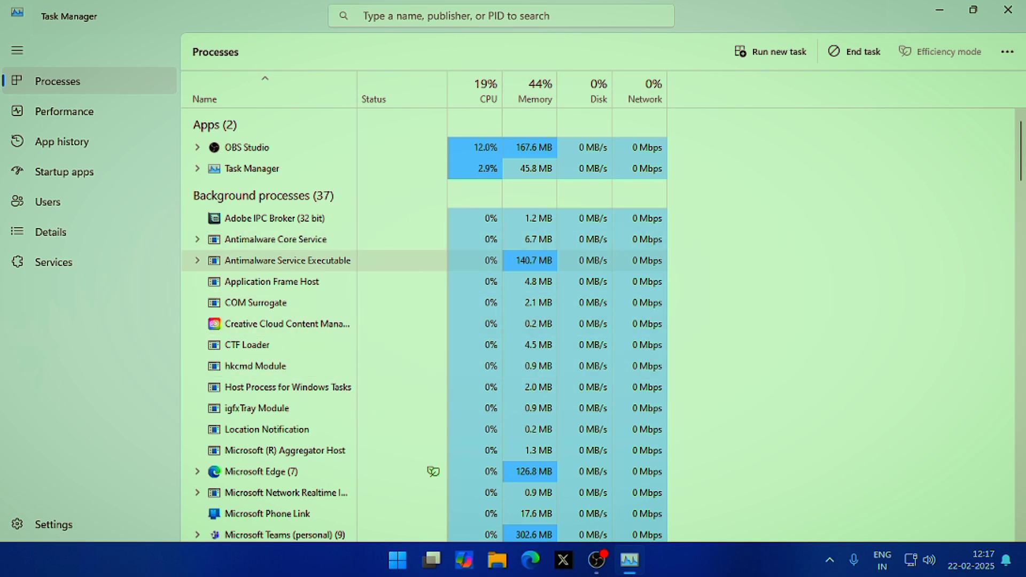
left_click(272, 282)
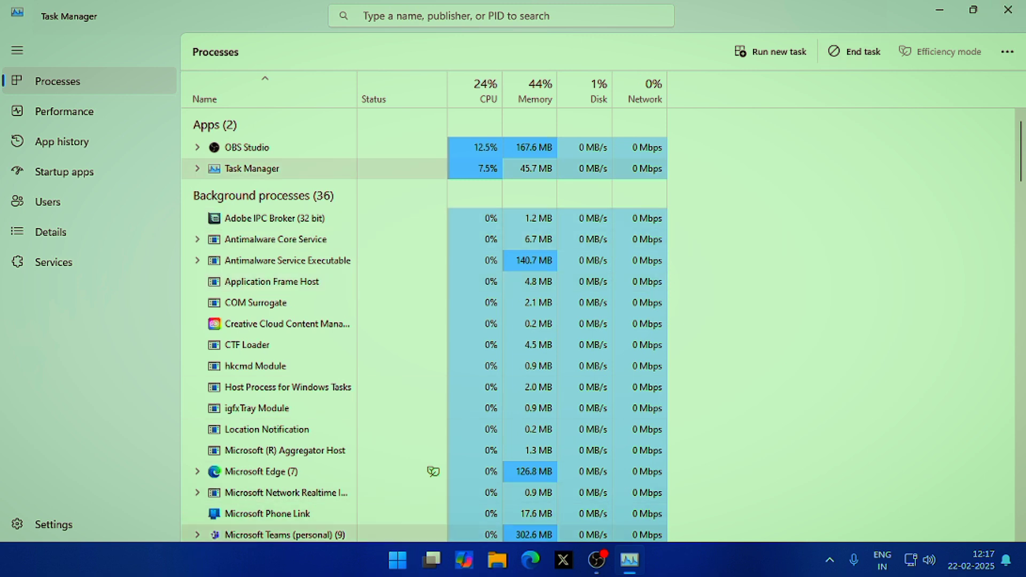
left_click(267, 513)
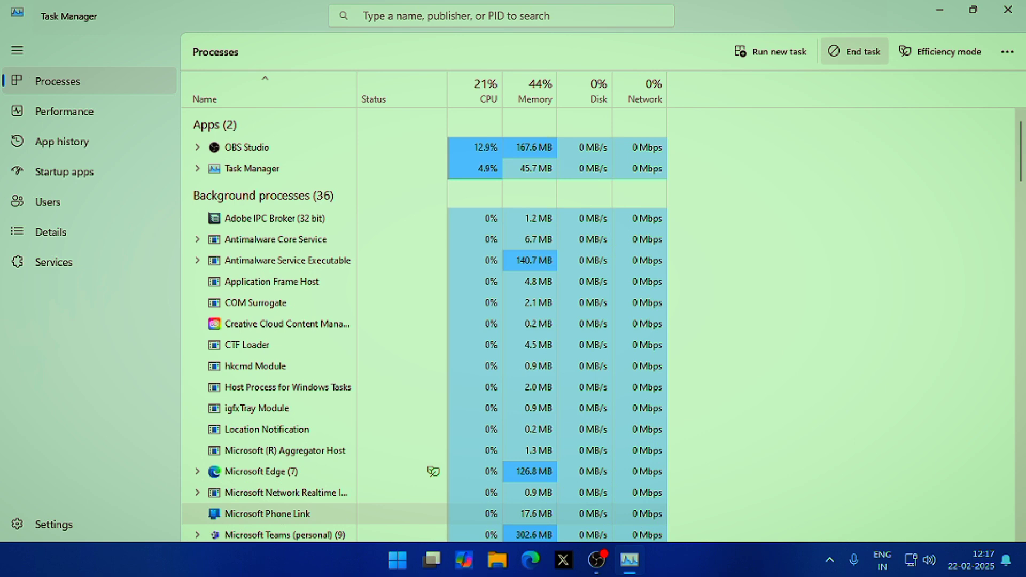
left_click(855, 51)
scroll(599, 320, "down", 6)
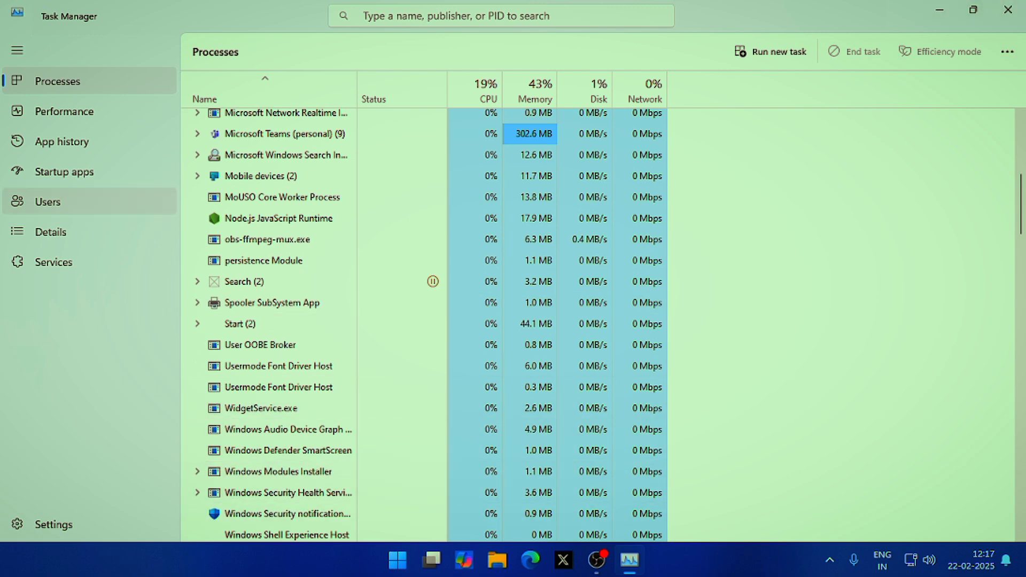
Examine the CPU and Memory performance graphs in Task Manager and close it.
left_click(64, 111)
left_click(260, 100)
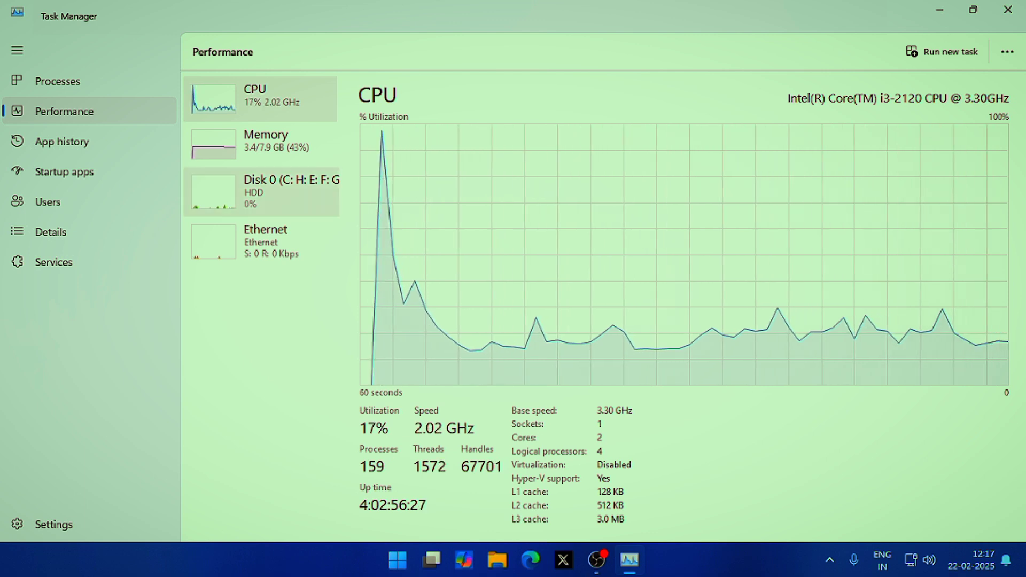
left_click(265, 141)
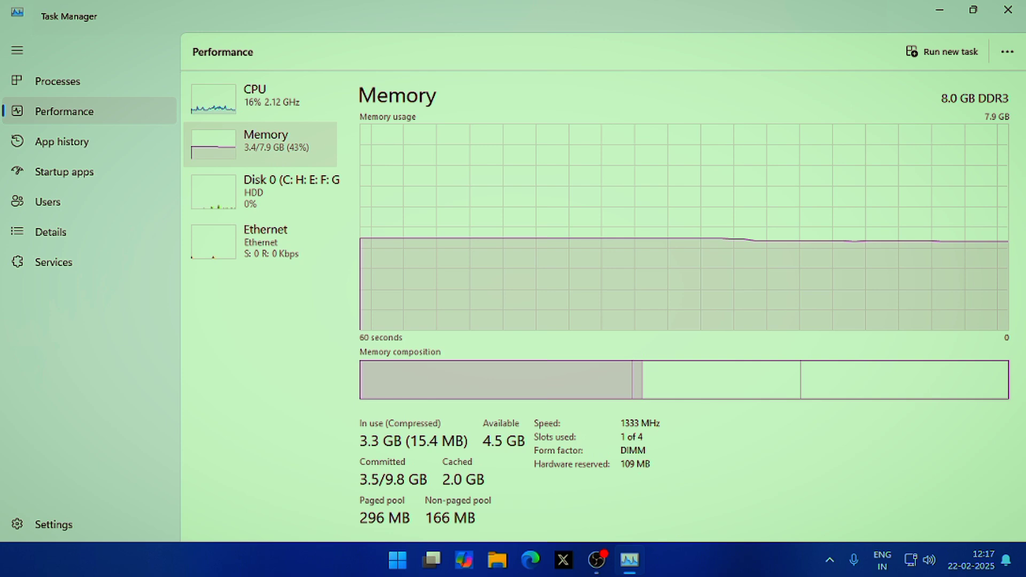
double_click(684, 227)
double_click(261, 101)
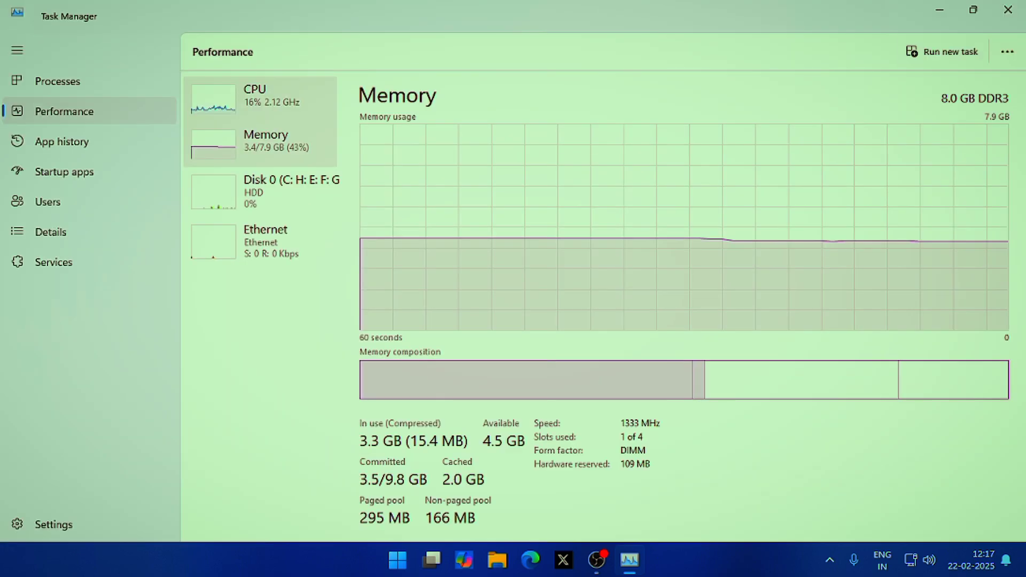
left_click(1008, 10)
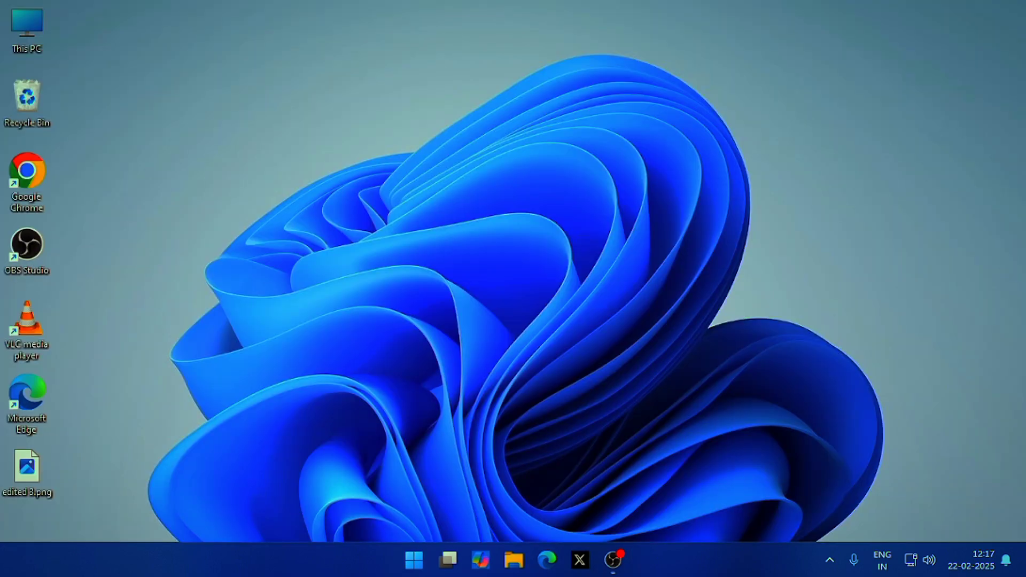
Refresh the Windows desktop several times.
right_click(644, 162)
key("Escape")
right_click(565, 225)
key("Escape")
right_click(570, 272)
left_click(623, 336)
right_click(443, 231)
left_click(493, 294)
Open This PC to view the drives and close the window.
right_click(26, 30)
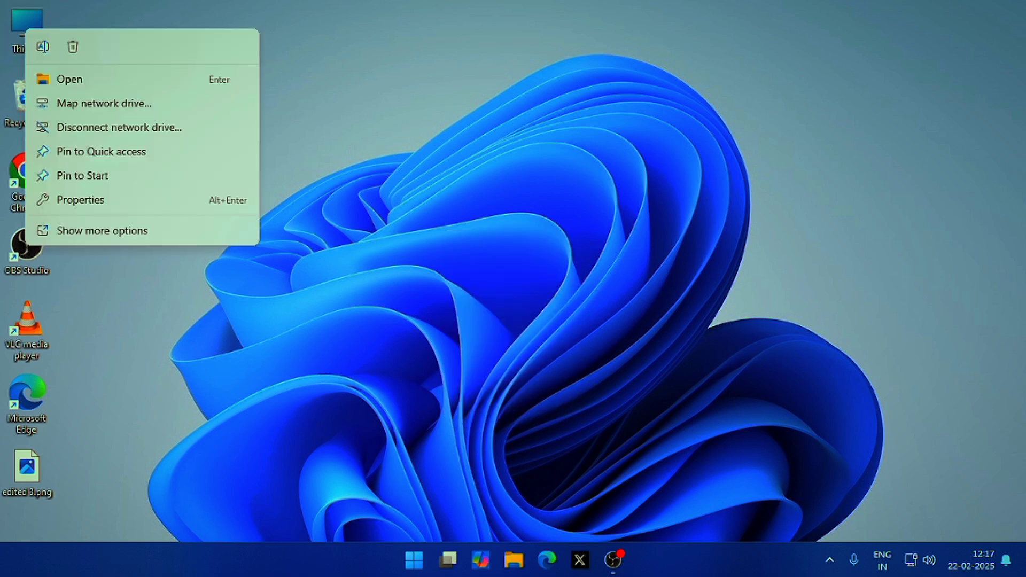
key("Escape")
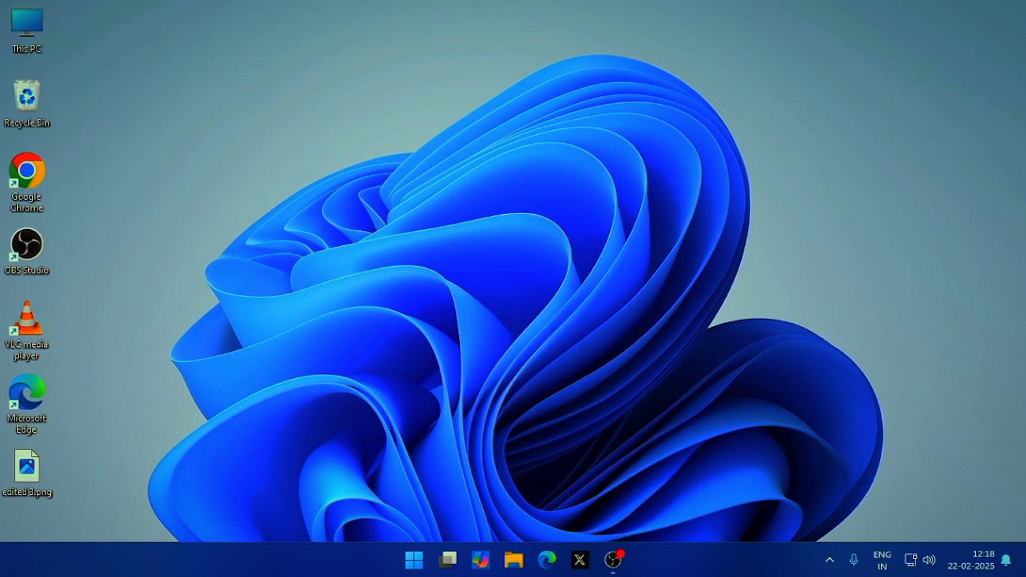
key("Return")
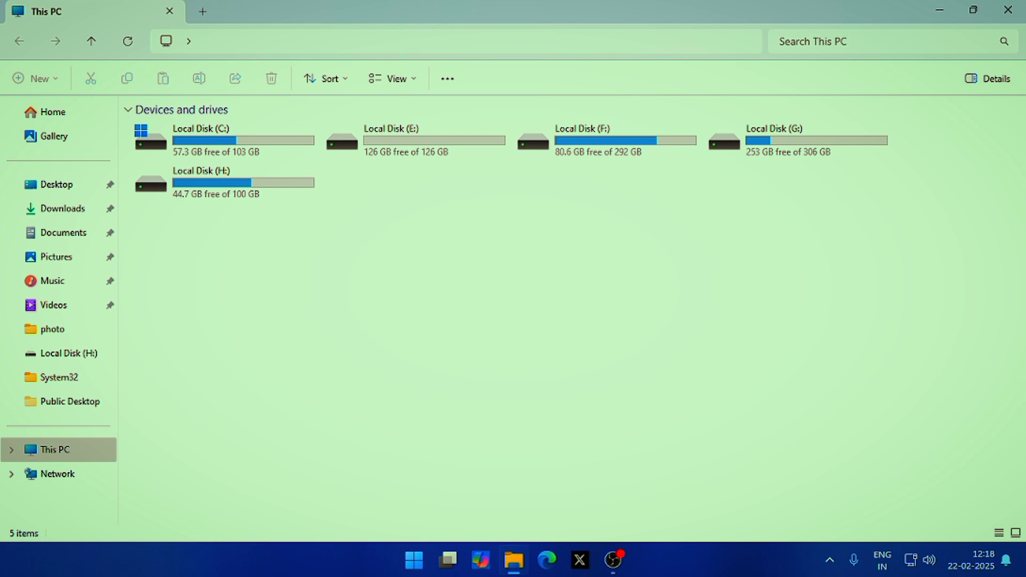
key("alt+F4")
Refresh the desktop repeatedly after closing the This PC window.
right_click(463, 192)
left_click(512, 256)
right_click(511, 256)
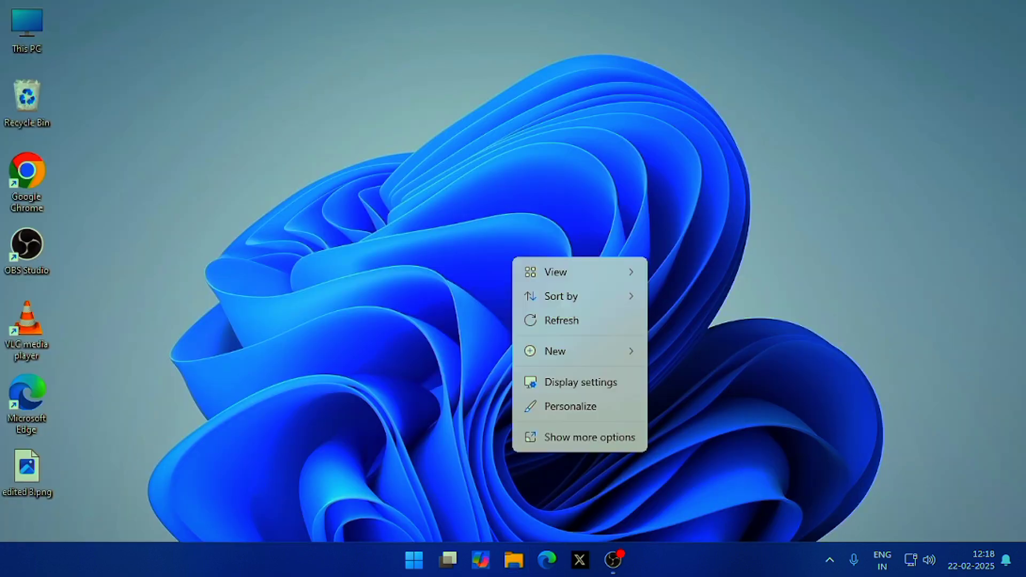
left_click(561, 320)
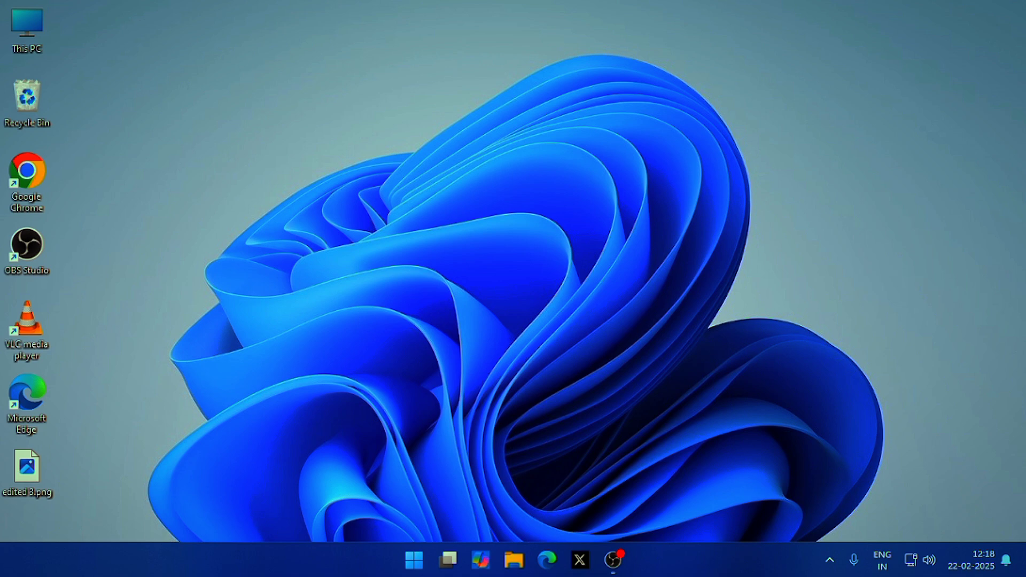
right_click(512, 242)
left_click(550, 306)
Uninstall the Clock app from the Start menu's full app list.
key("super")
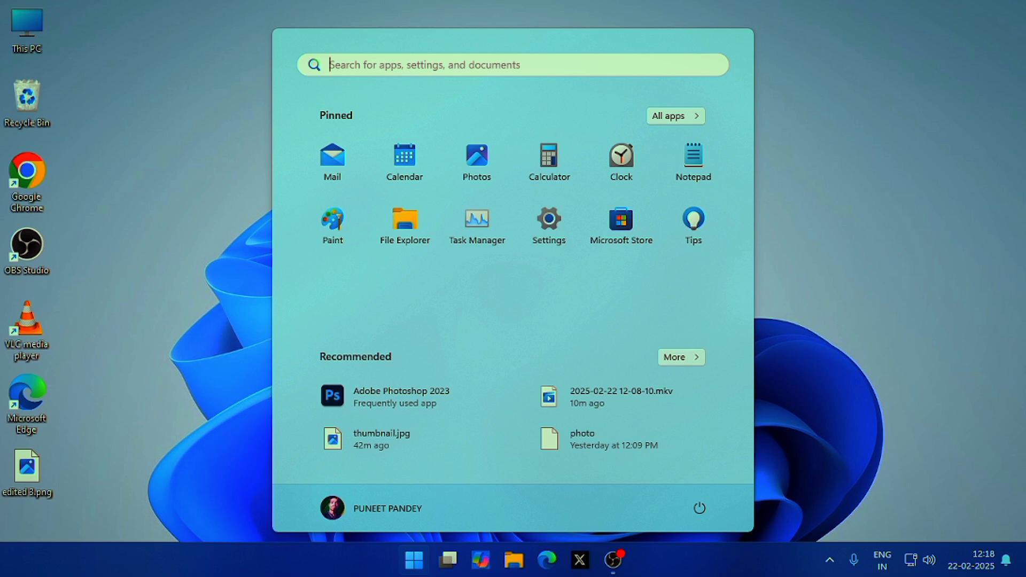
left_click(675, 116)
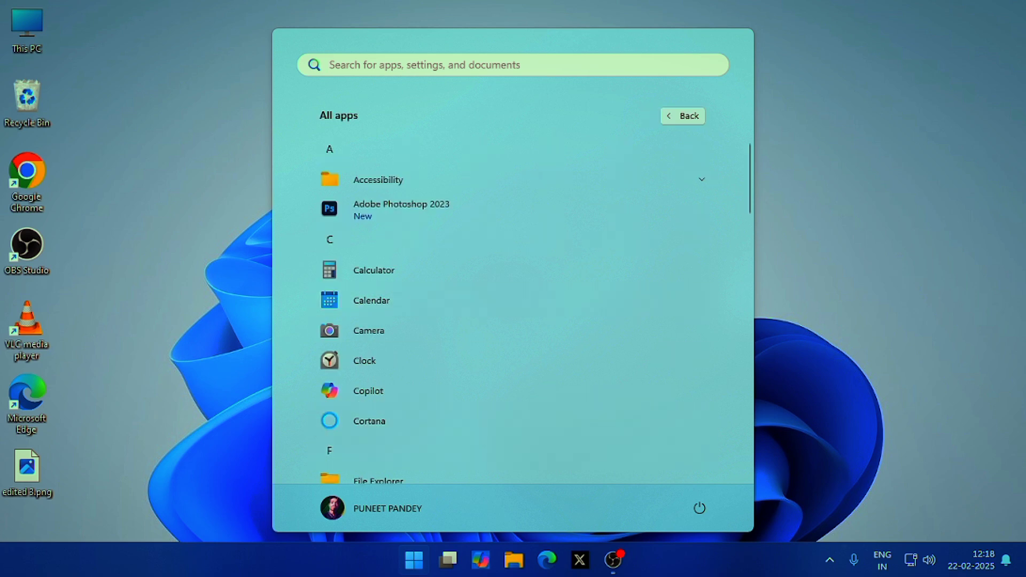
scroll(513, 310, "down", 3)
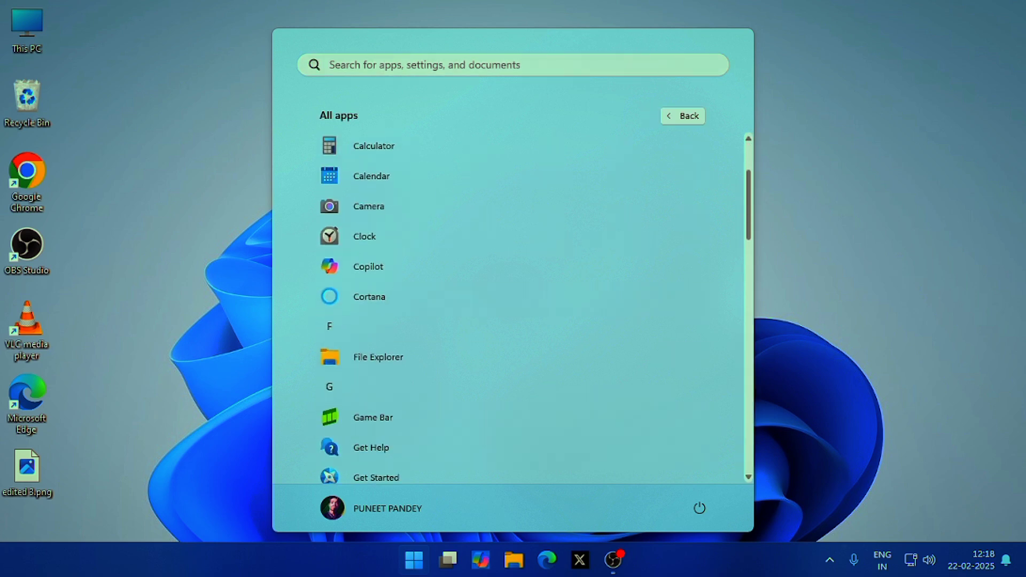
right_click(383, 246)
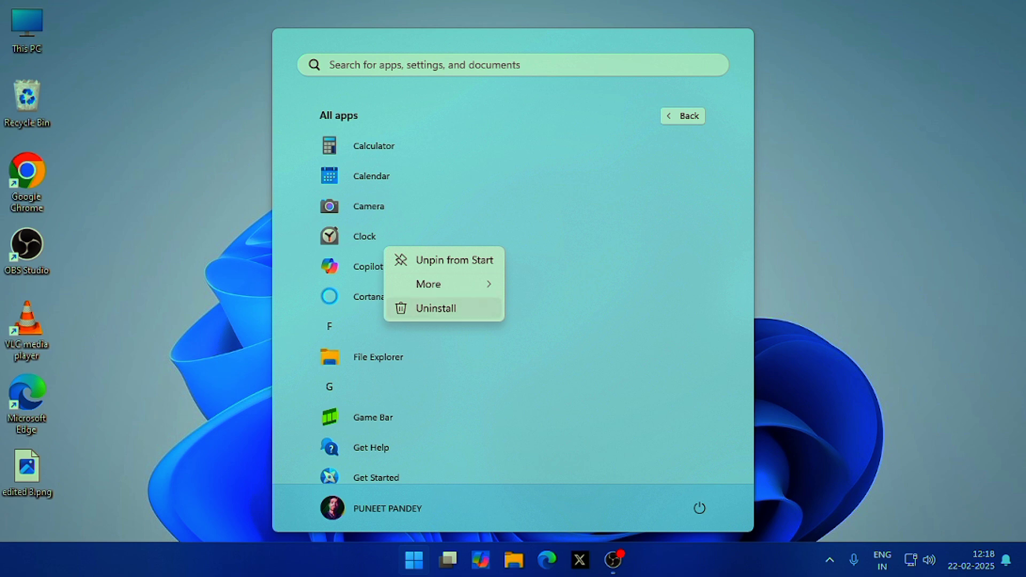
left_click(435, 308)
left_click(575, 183)
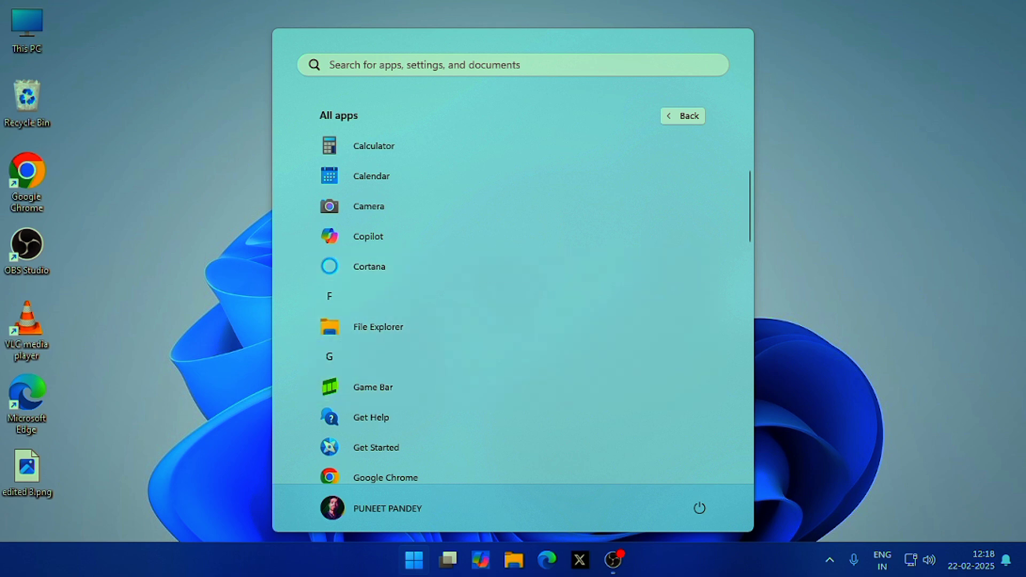
Uninstall the Cortana app from the full app list.
right_click(392, 263)
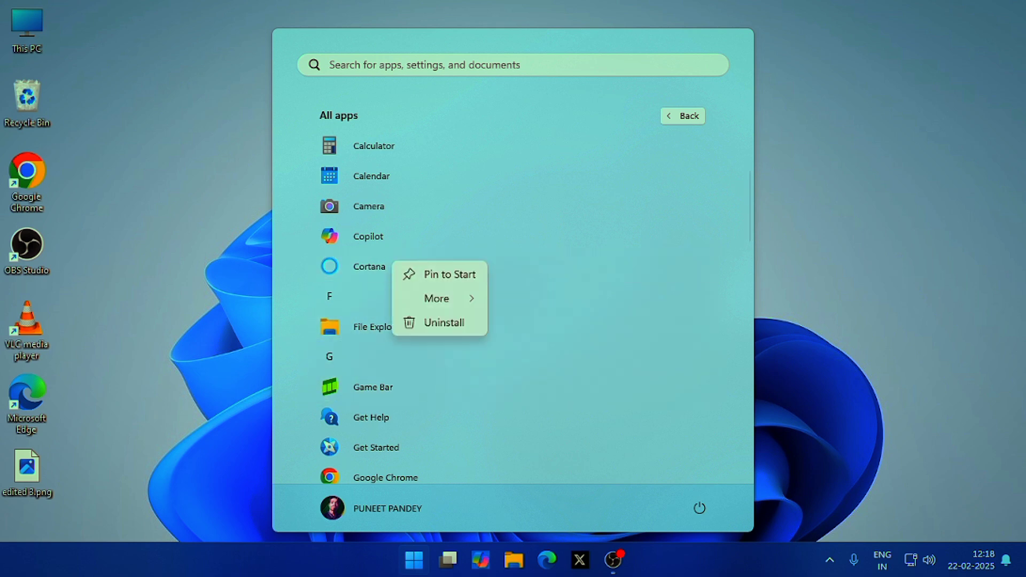
left_click(444, 323)
key("Return")
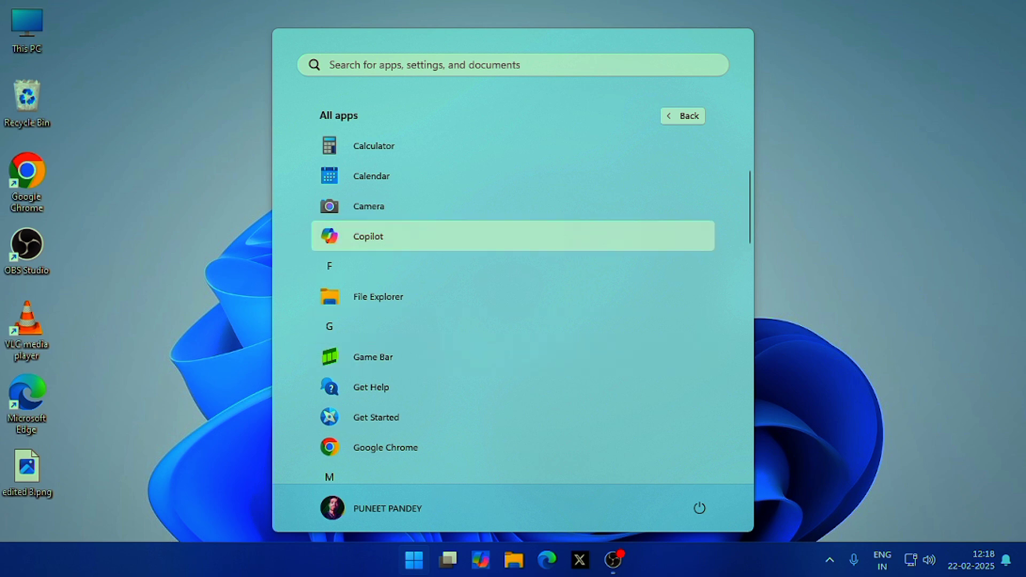
Uninstall Microsoft Clipchamp from the full app list.
scroll(513, 251, "down", 5)
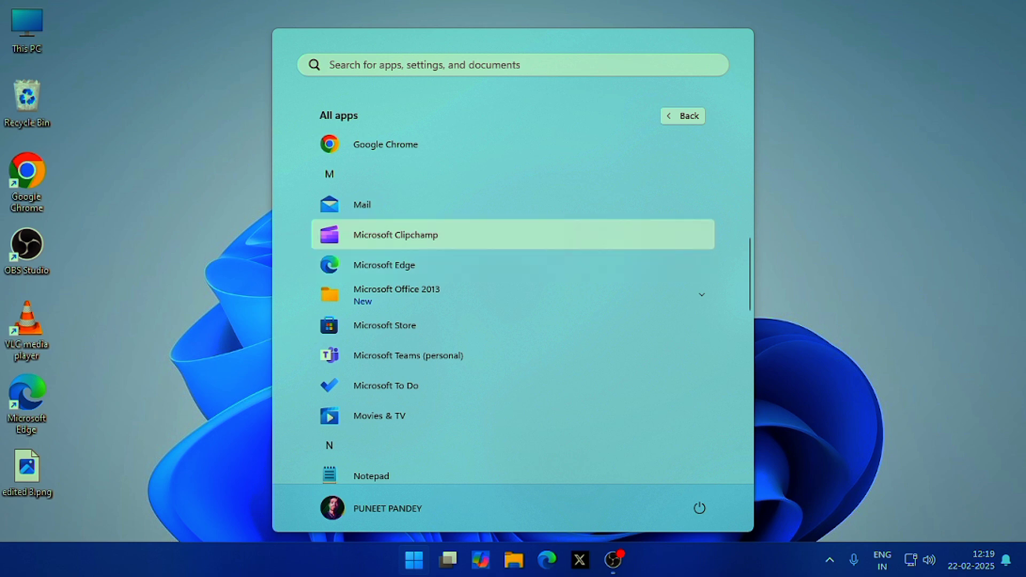
right_click(454, 235)
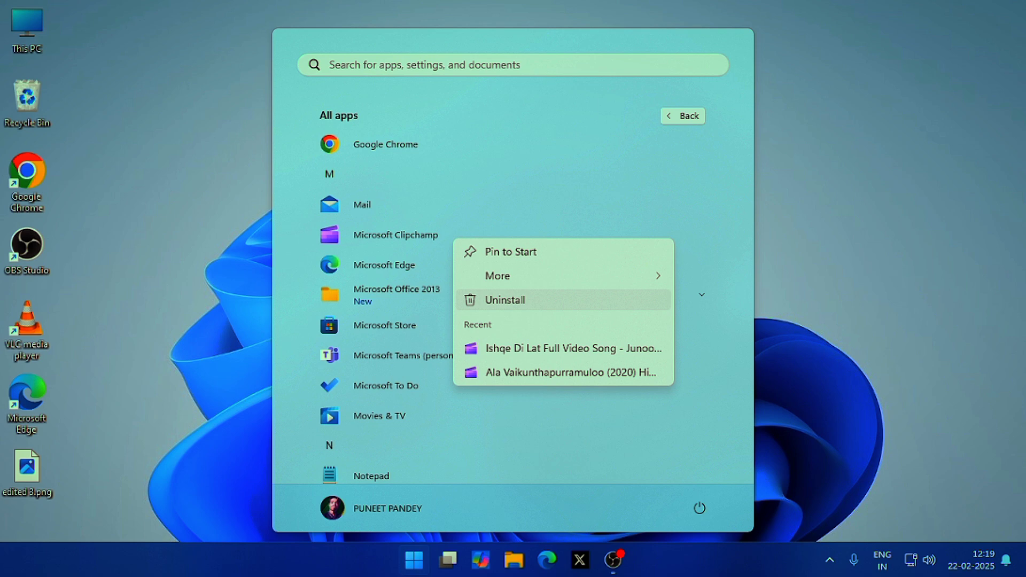
left_click(505, 299)
left_click(575, 185)
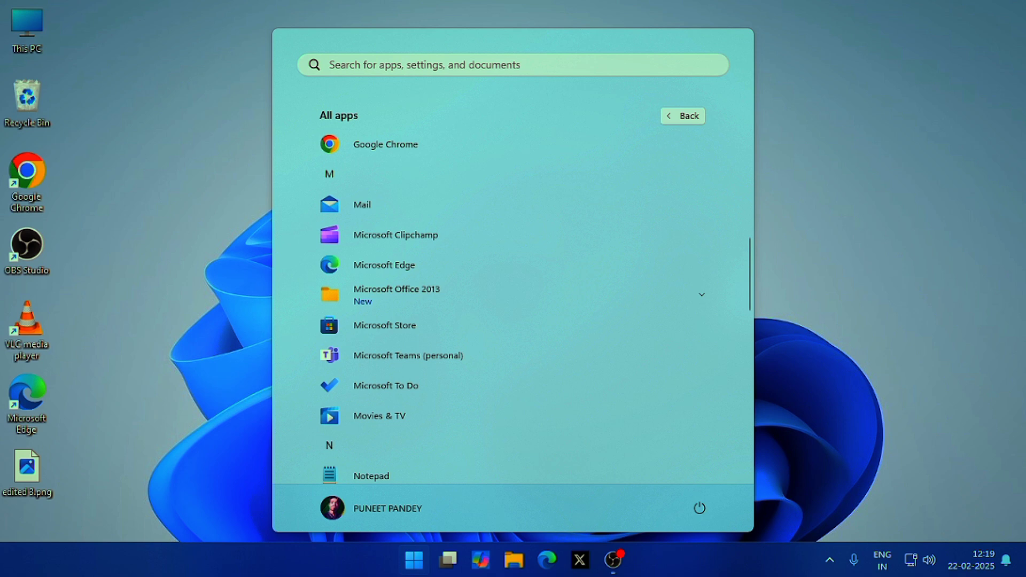
Uninstall Microsoft Teams (personal), check the rest of the app list, and close the Start menu.
scroll(513, 307, "down", 2)
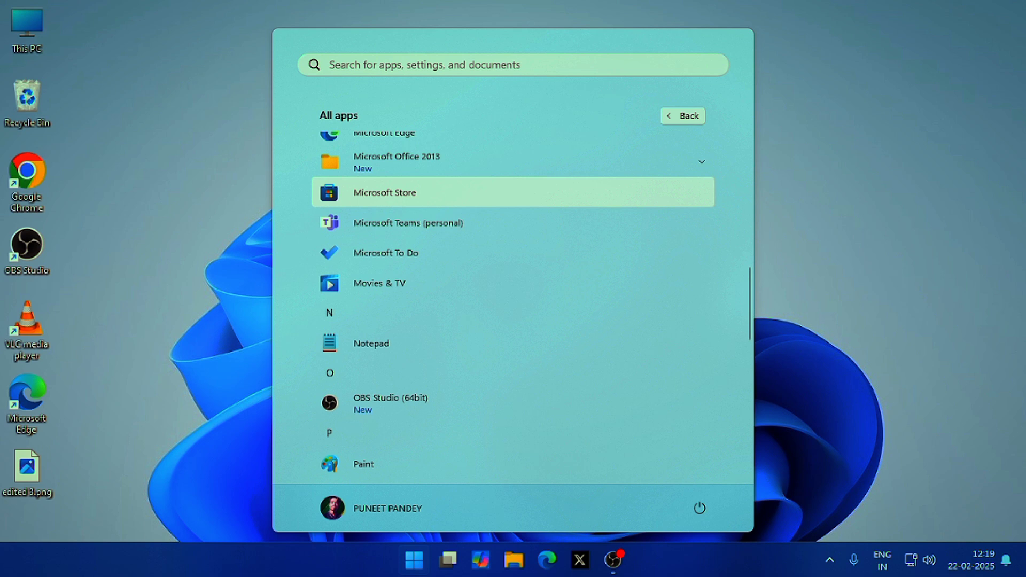
right_click(422, 223)
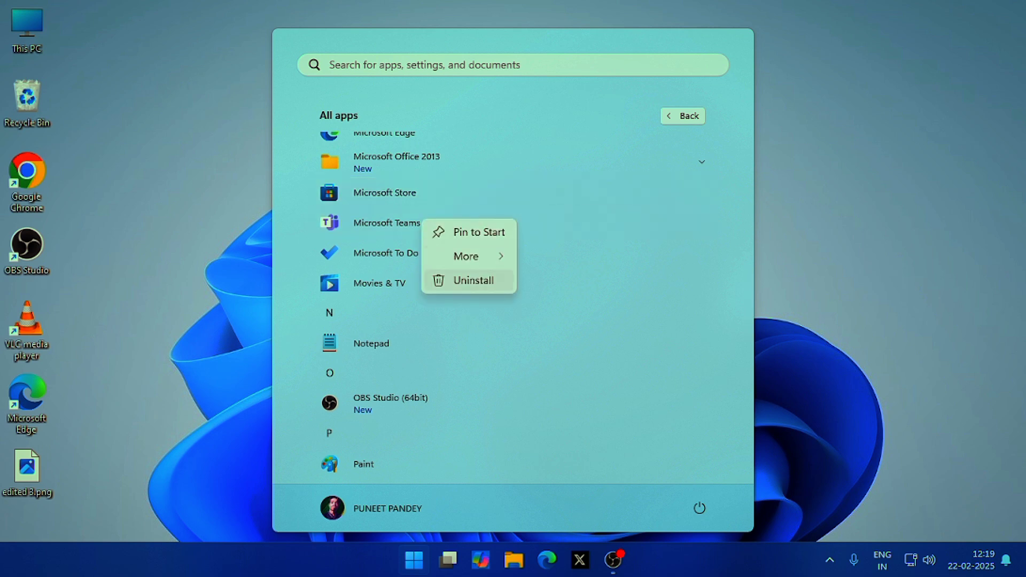
left_click(473, 280)
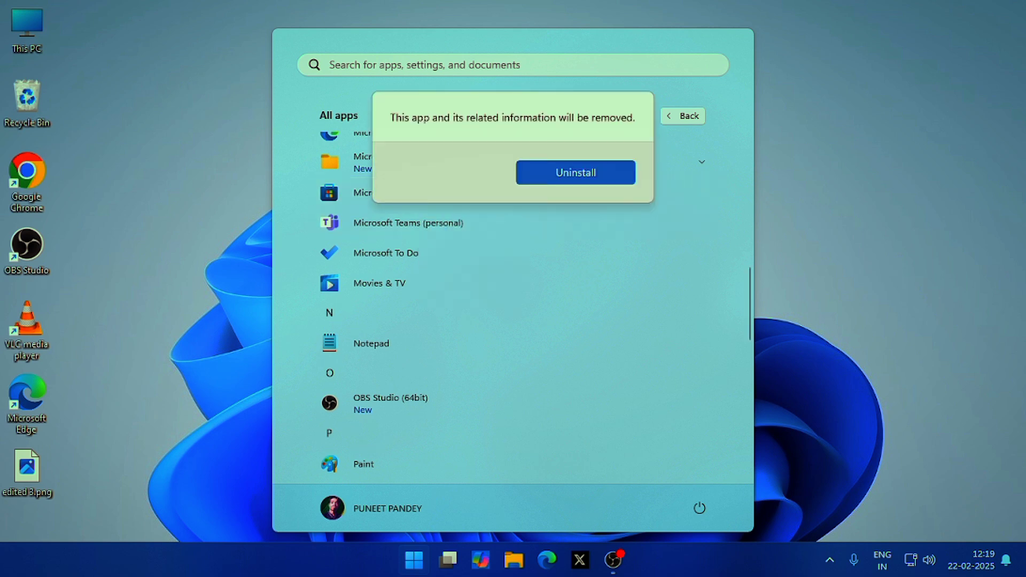
left_click(581, 177)
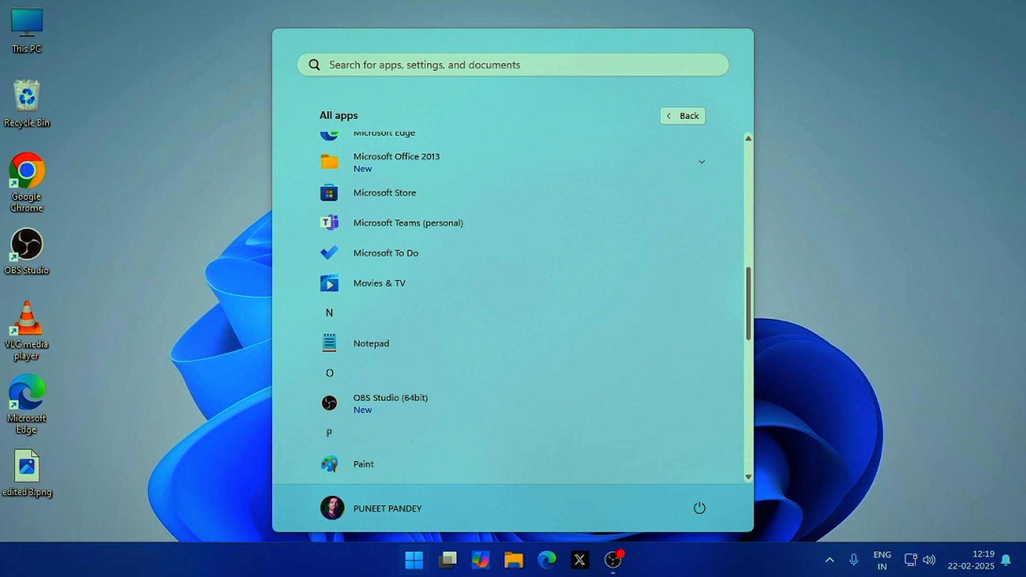
scroll(513, 307, "down", 5)
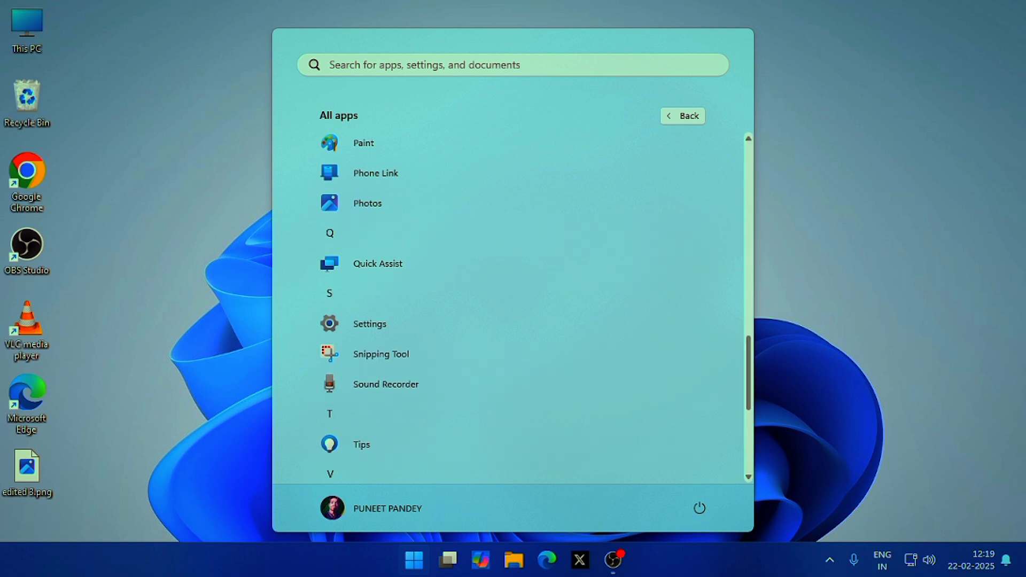
scroll(513, 307, "down", 3)
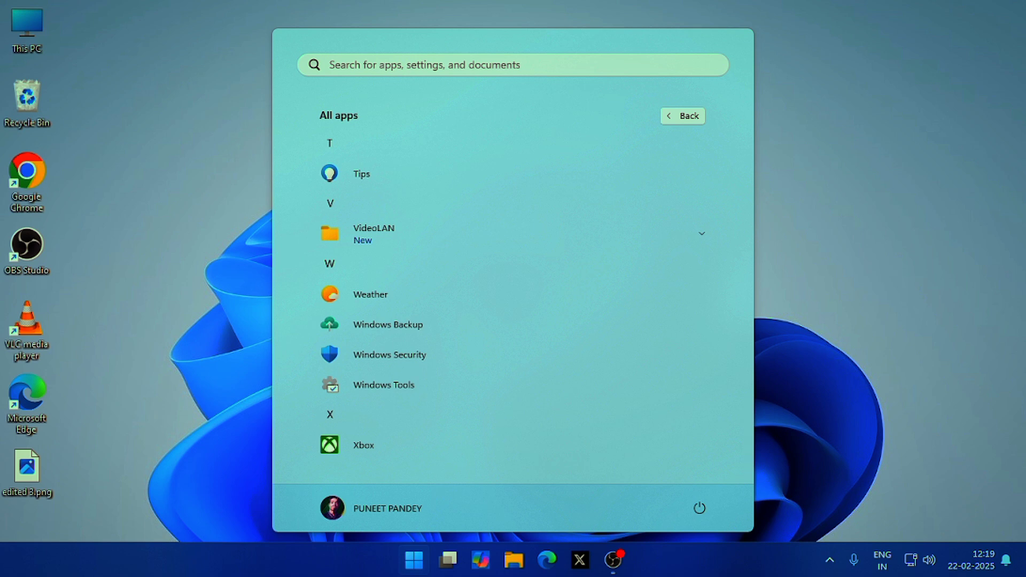
key("Escape")
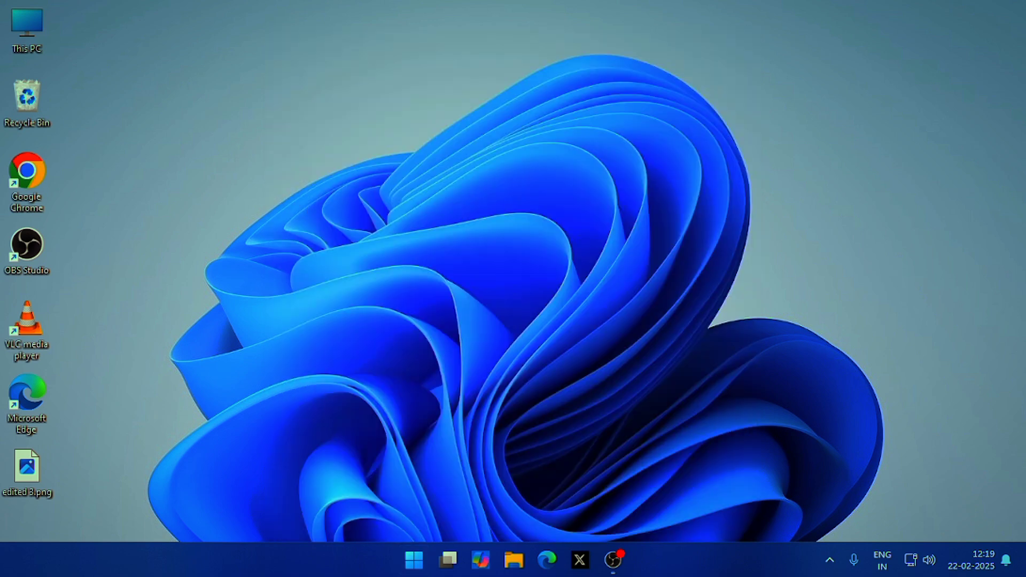